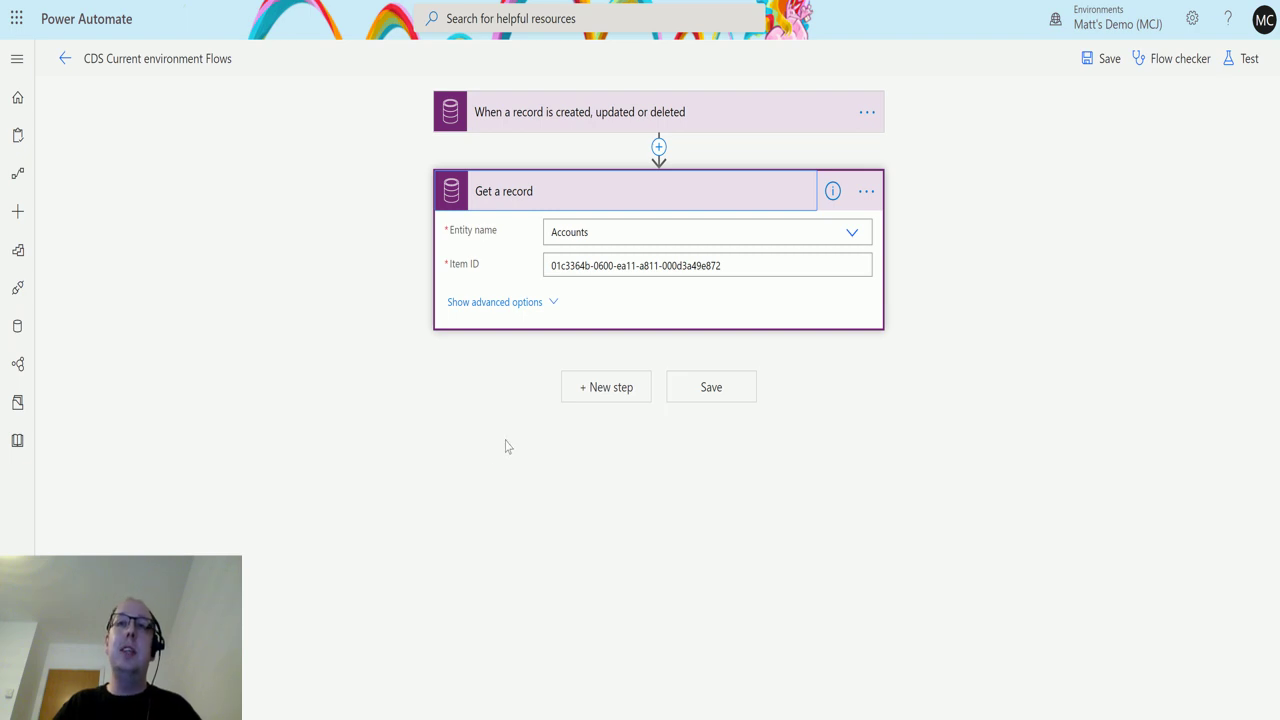
- Review the record trigger's basic and advanced settings, and switch to Dynamics 365 to open the Acme Inc account
{"action": "left_click", "coordinate": [687, 113]}
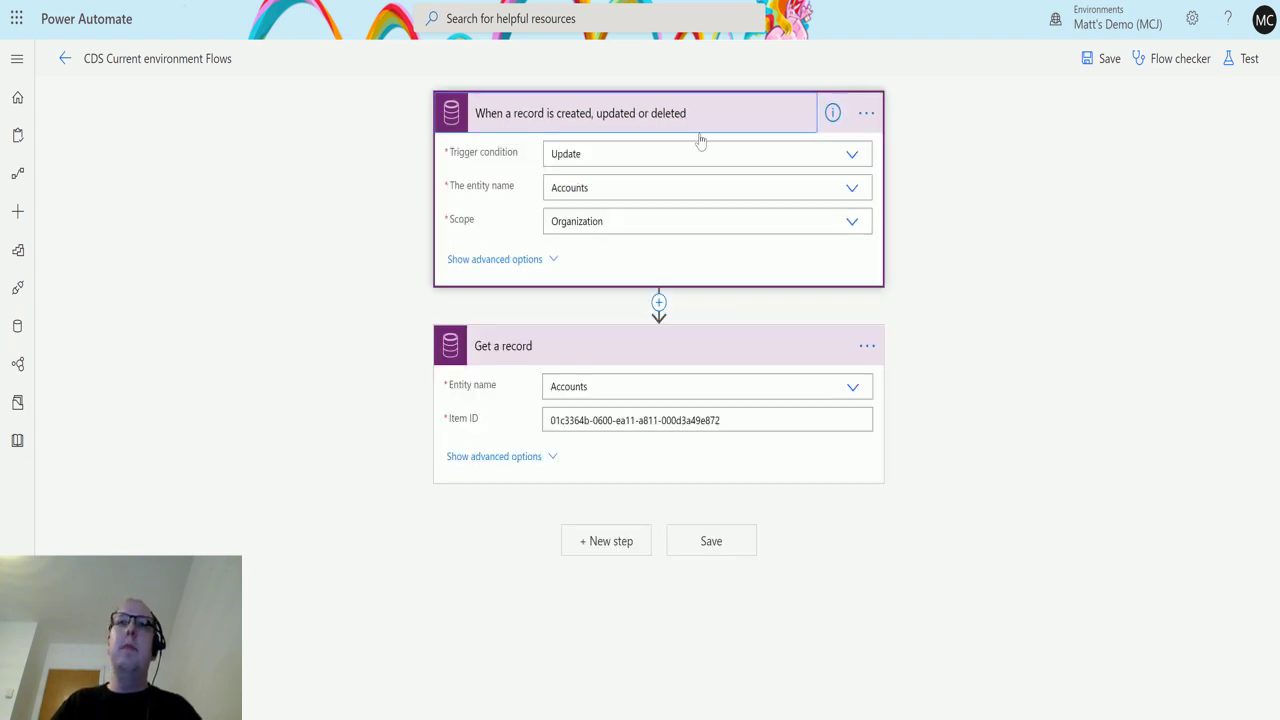
{"action": "left_click", "coordinate": [550, 258]}
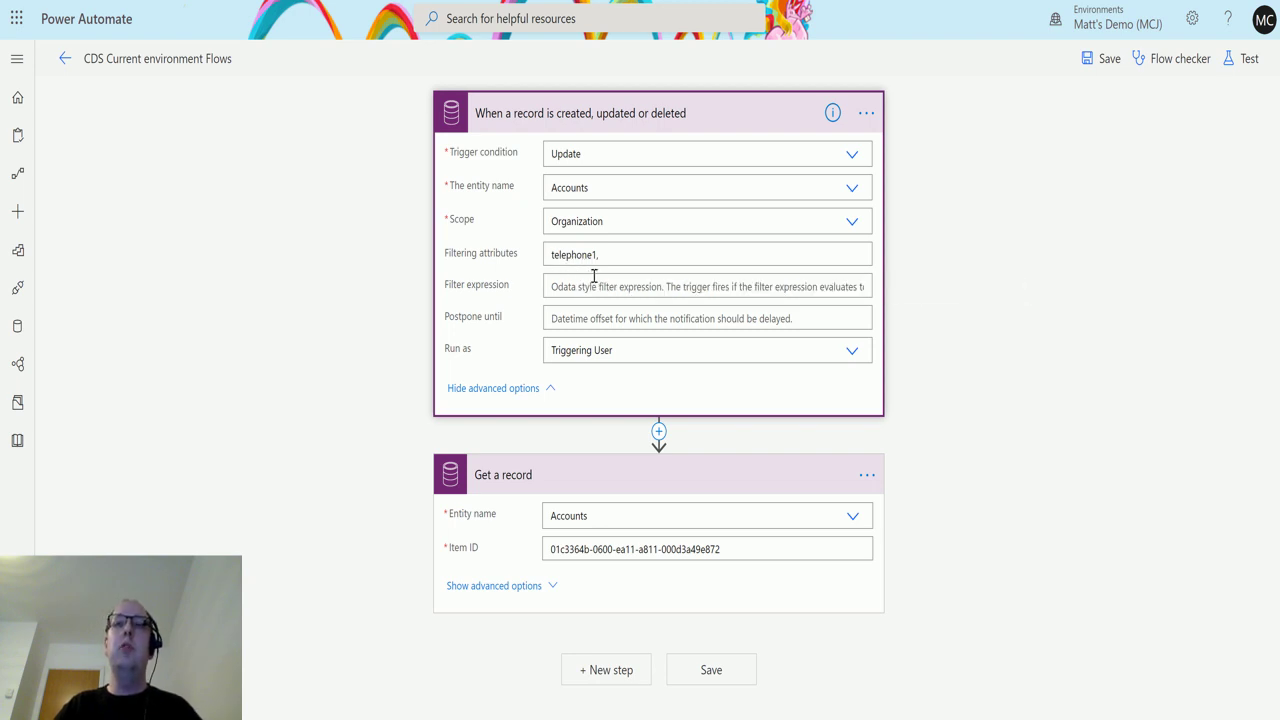
{"action": "left_click", "coordinate": [728, 122]}
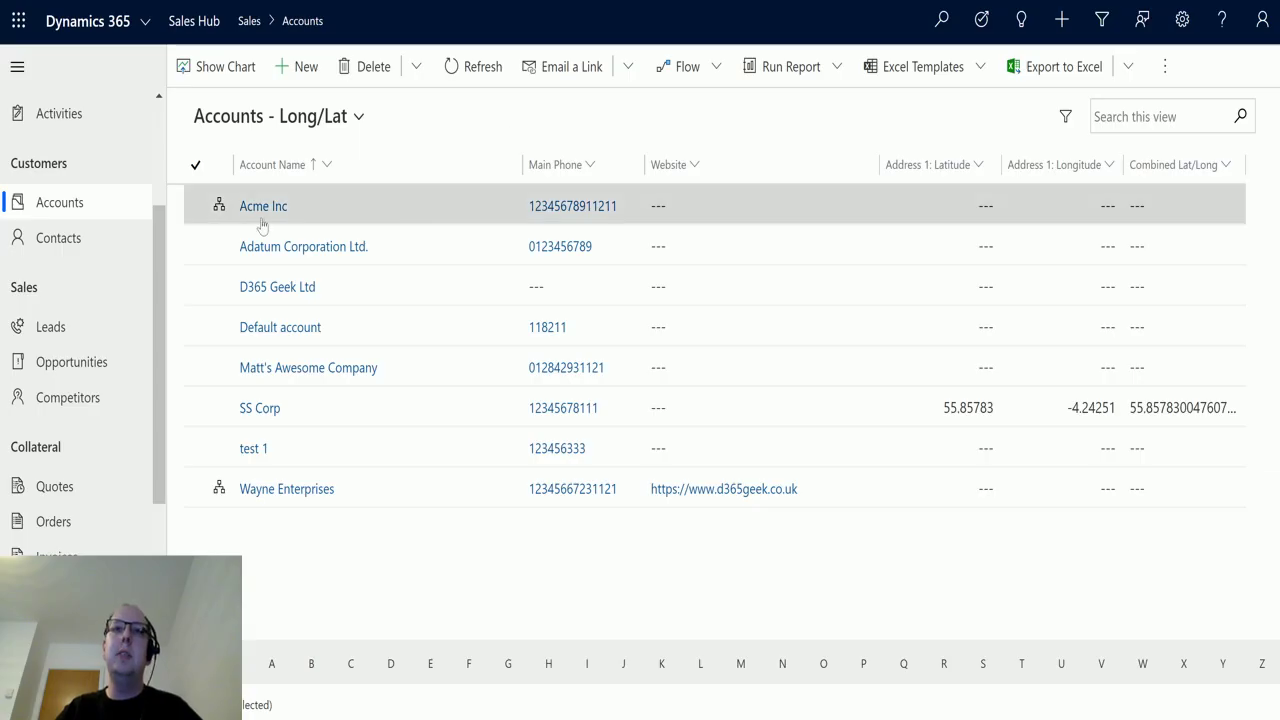
{"action": "left_click", "coordinate": [257, 212]}
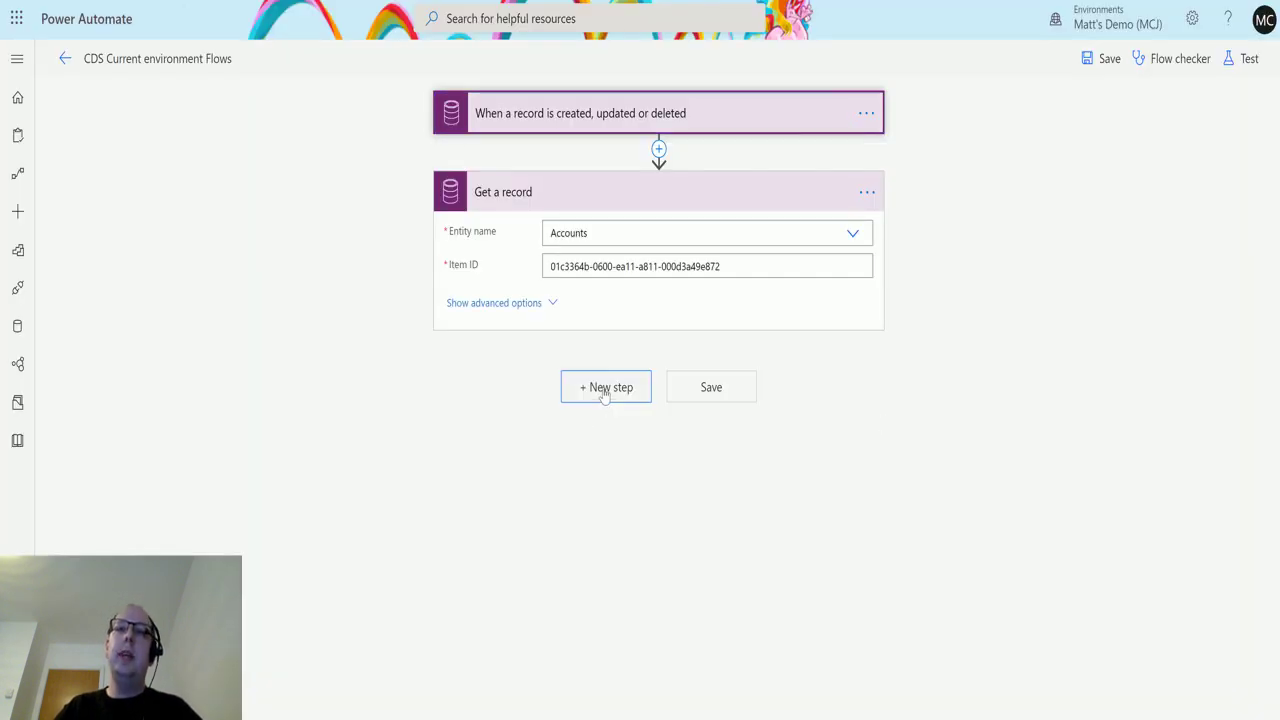
- Add an Unrelate records action from the Common Data Service (current environment) connector after Get a record
{"action": "left_click", "coordinate": [606, 389]}
{"action": "left_click", "coordinate": [540, 314]}
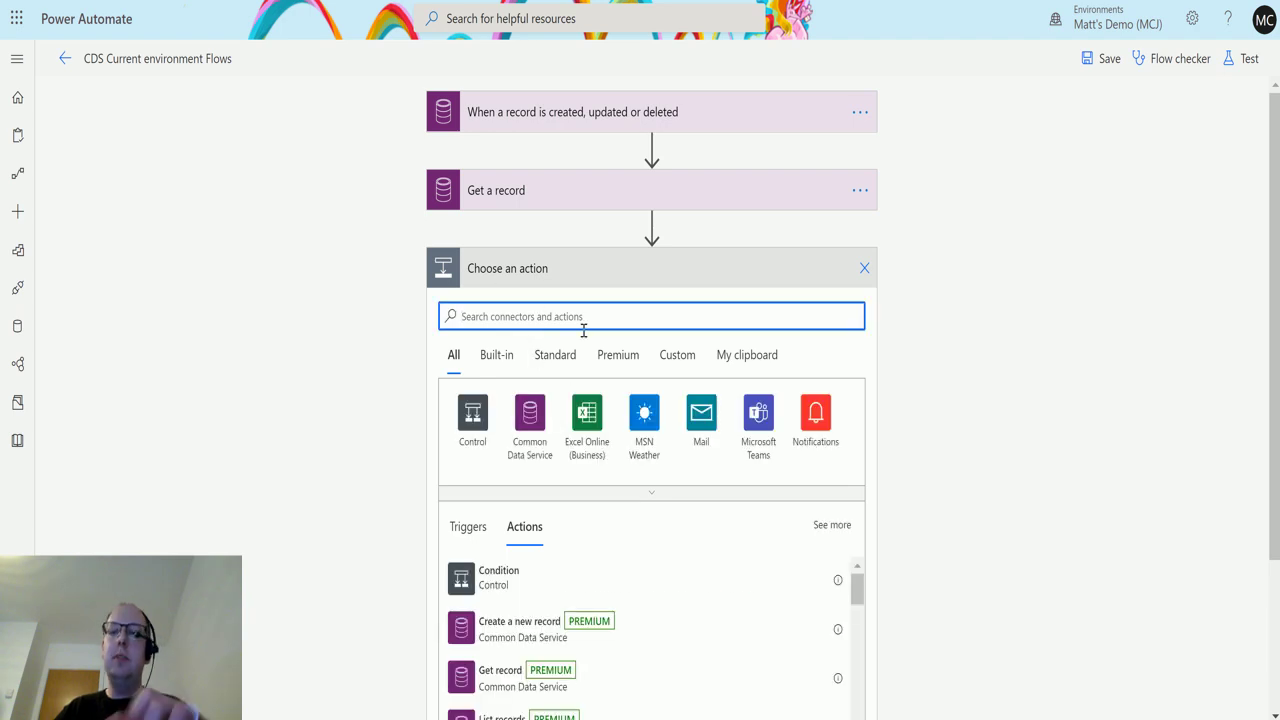
{"action": "type", "text": "common data"}
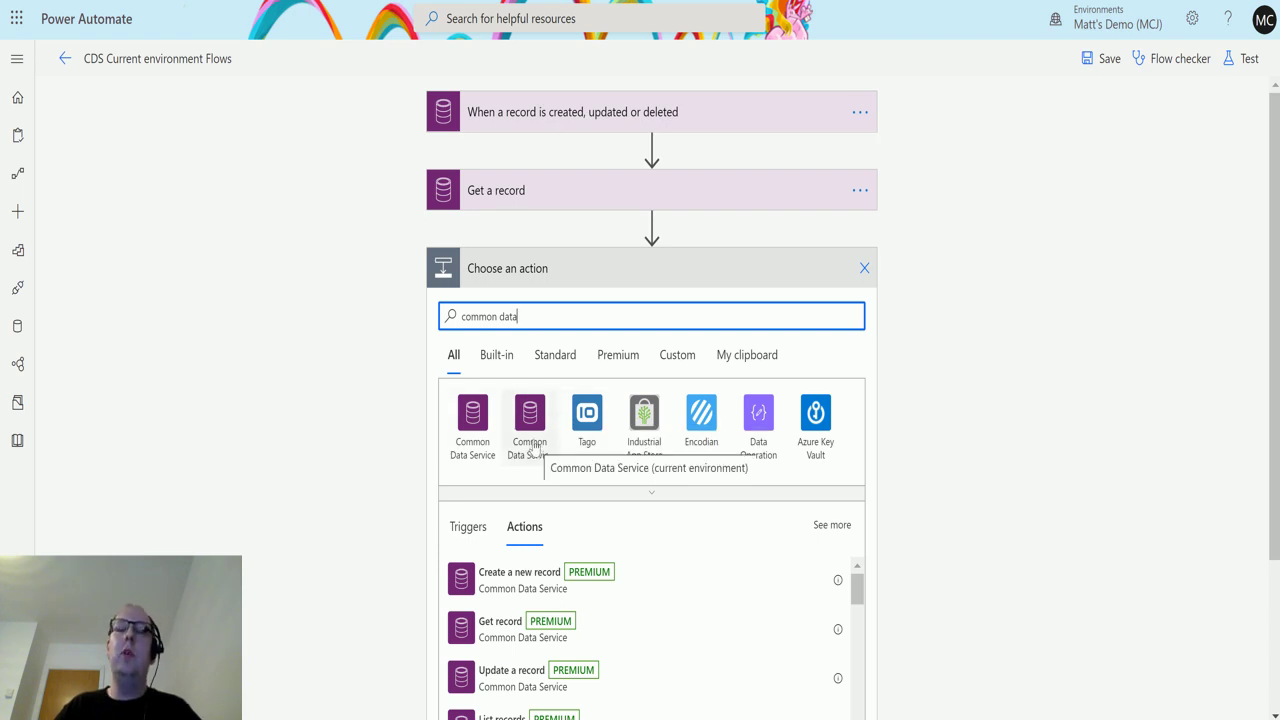
{"action": "left_click", "coordinate": [533, 449]}
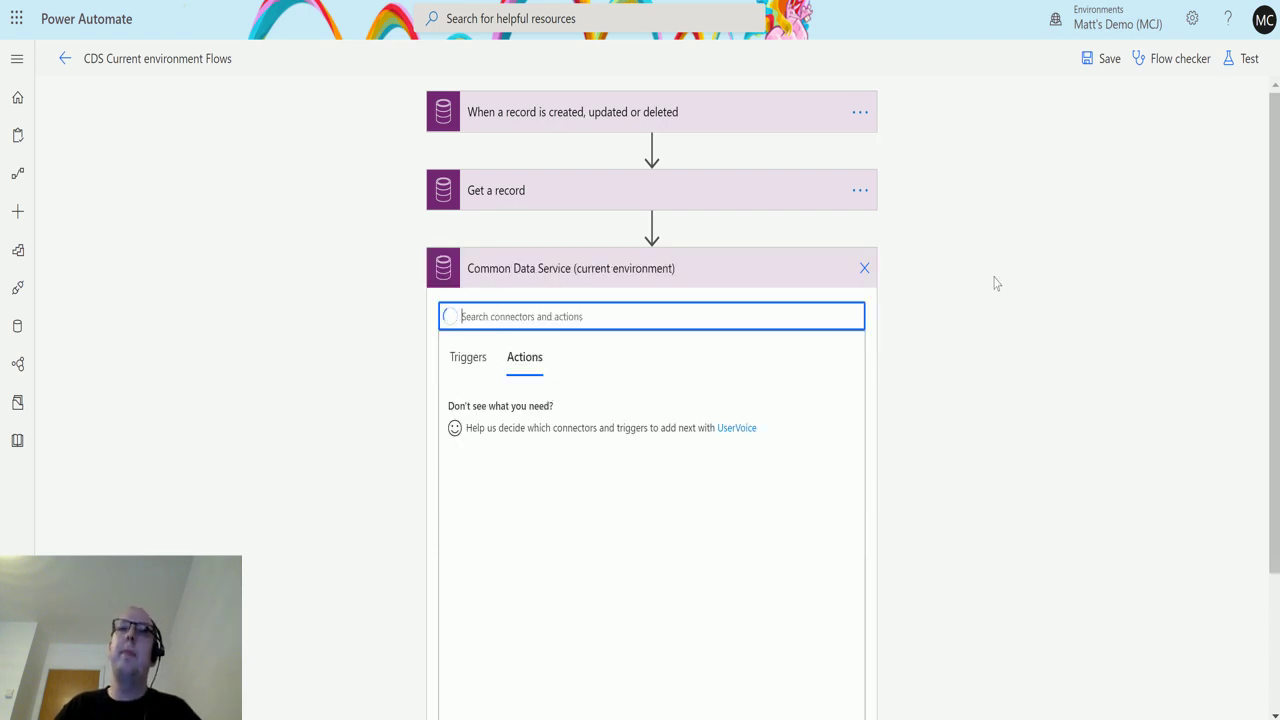
{"action": "scroll", "coordinate": [893, 277], "scroll_direction": "down", "scroll_amount": 1}
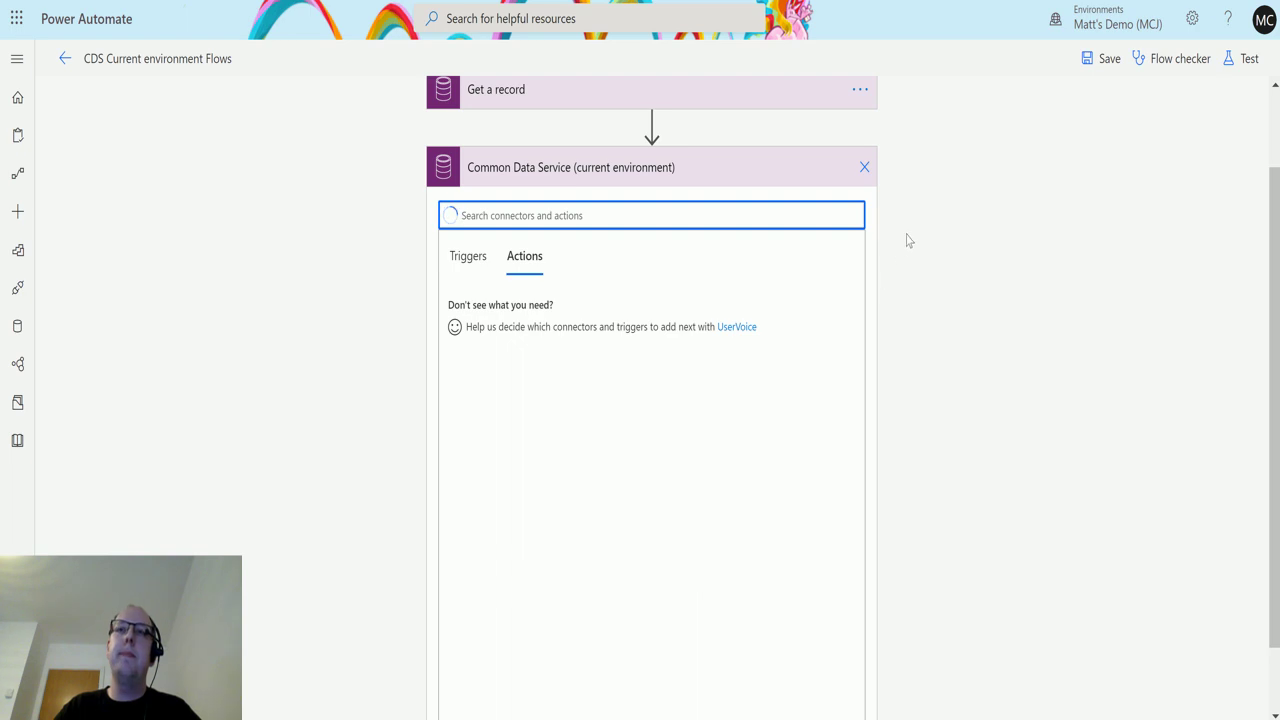
{"action": "scroll", "coordinate": [905, 241], "scroll_direction": "down", "scroll_amount": 1}
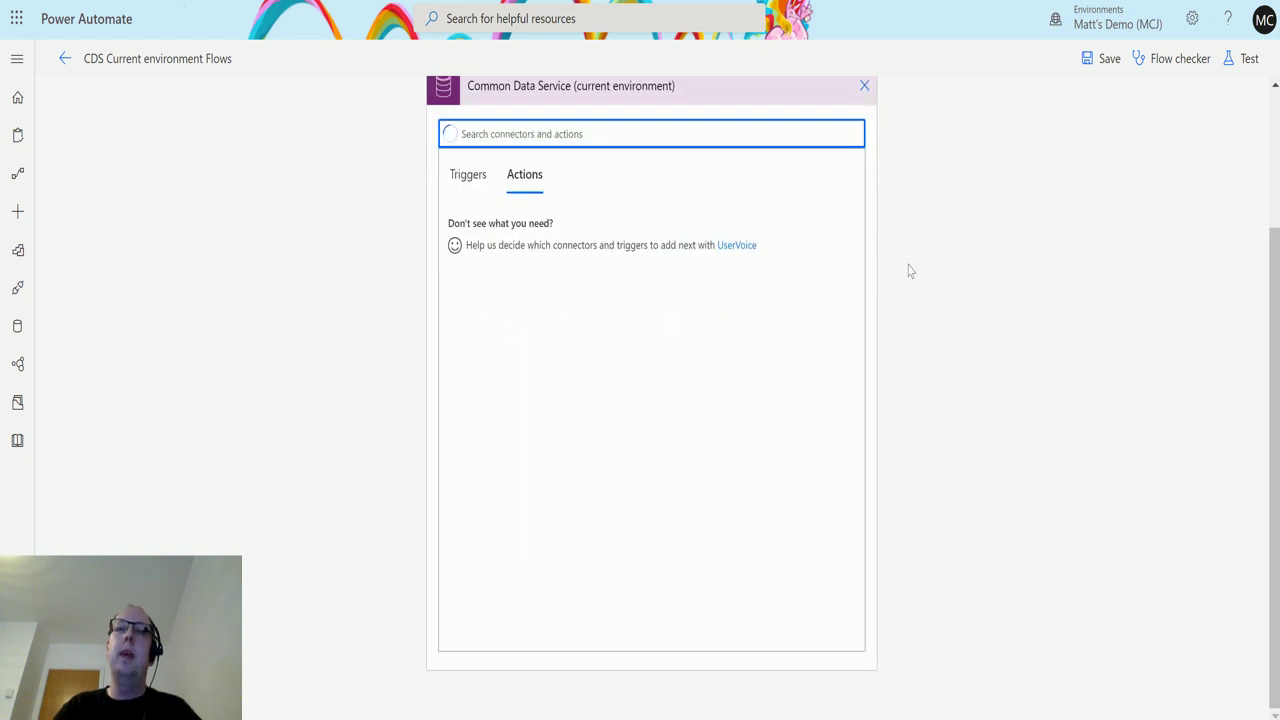
{"action": "scroll", "coordinate": [736, 335], "scroll_direction": "down", "scroll_amount": 1}
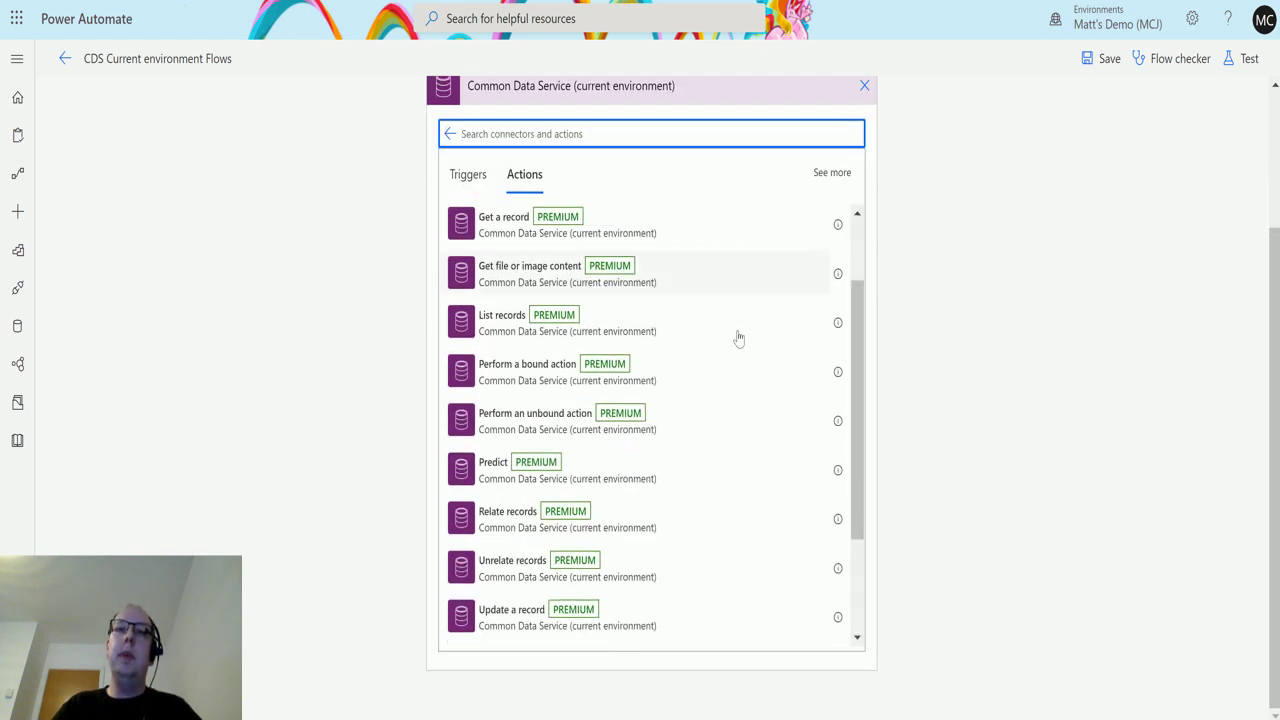
{"action": "scroll", "coordinate": [738, 339], "scroll_direction": "down", "scroll_amount": 1}
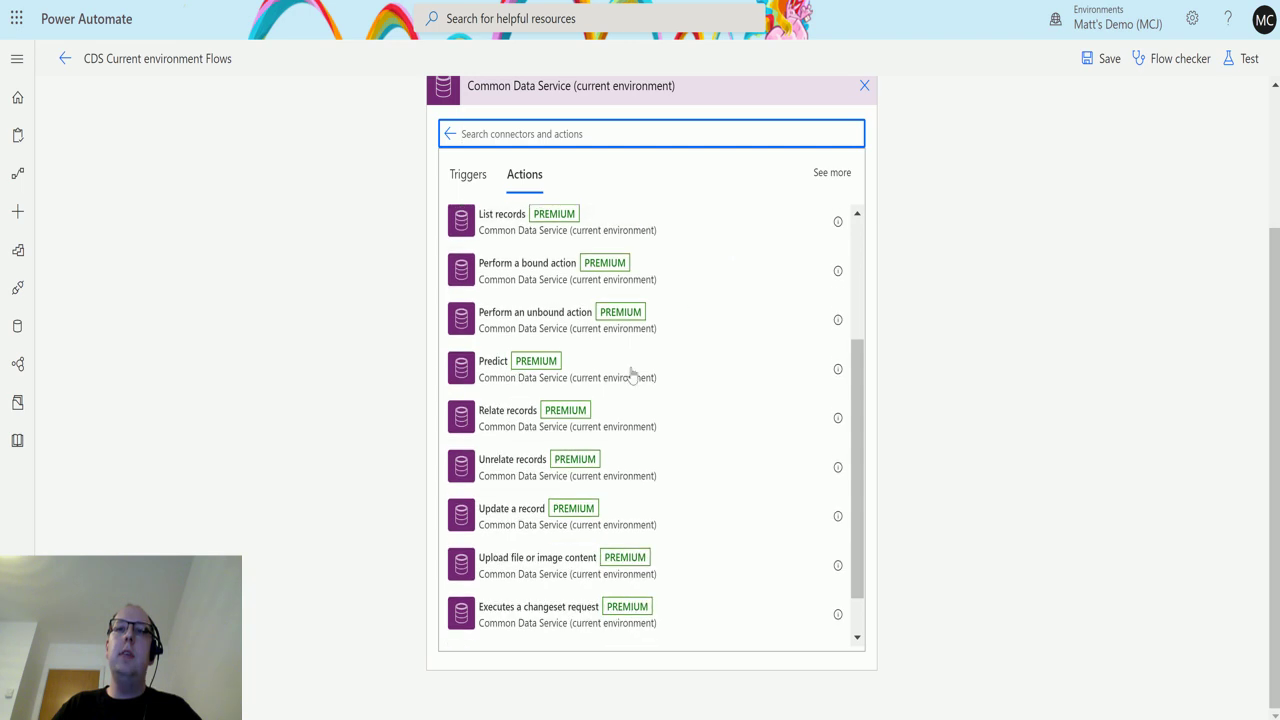
{"action": "left_click", "coordinate": [520, 472]}
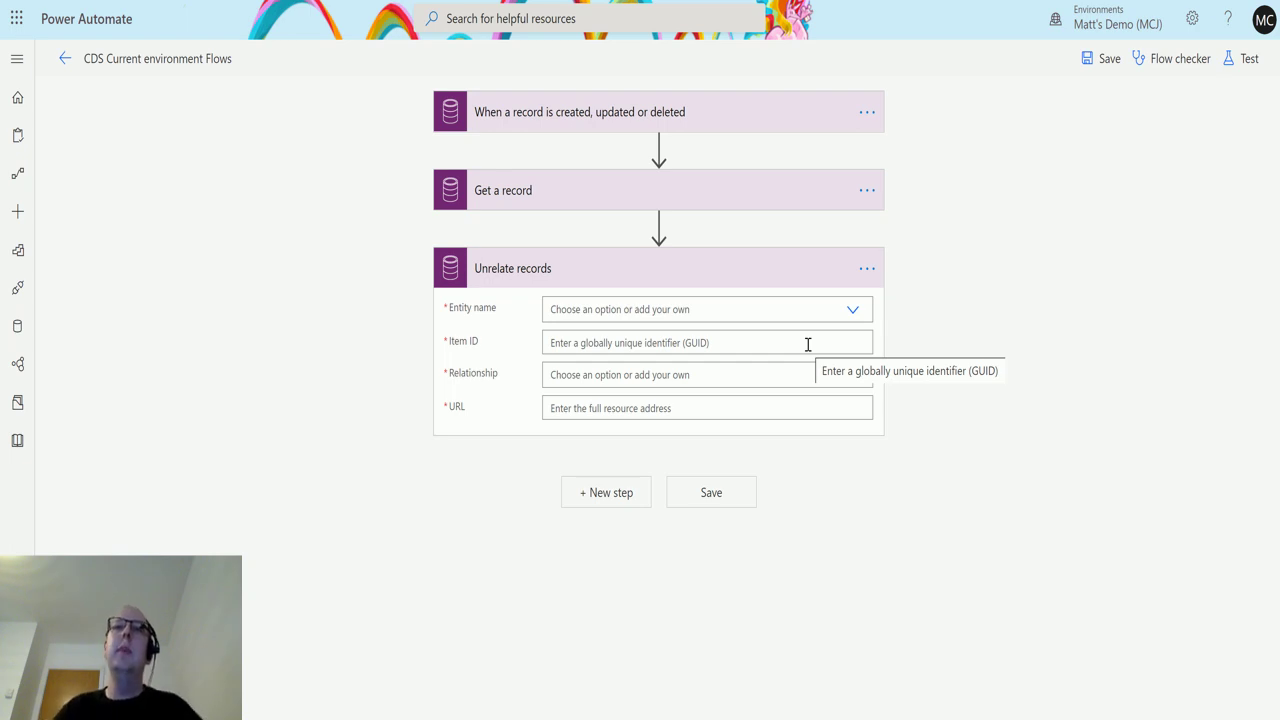
- Set the Unrelate records entity to Accounts and its Item ID to the trigger's Account unique identifier
{"action": "left_click", "coordinate": [853, 312]}
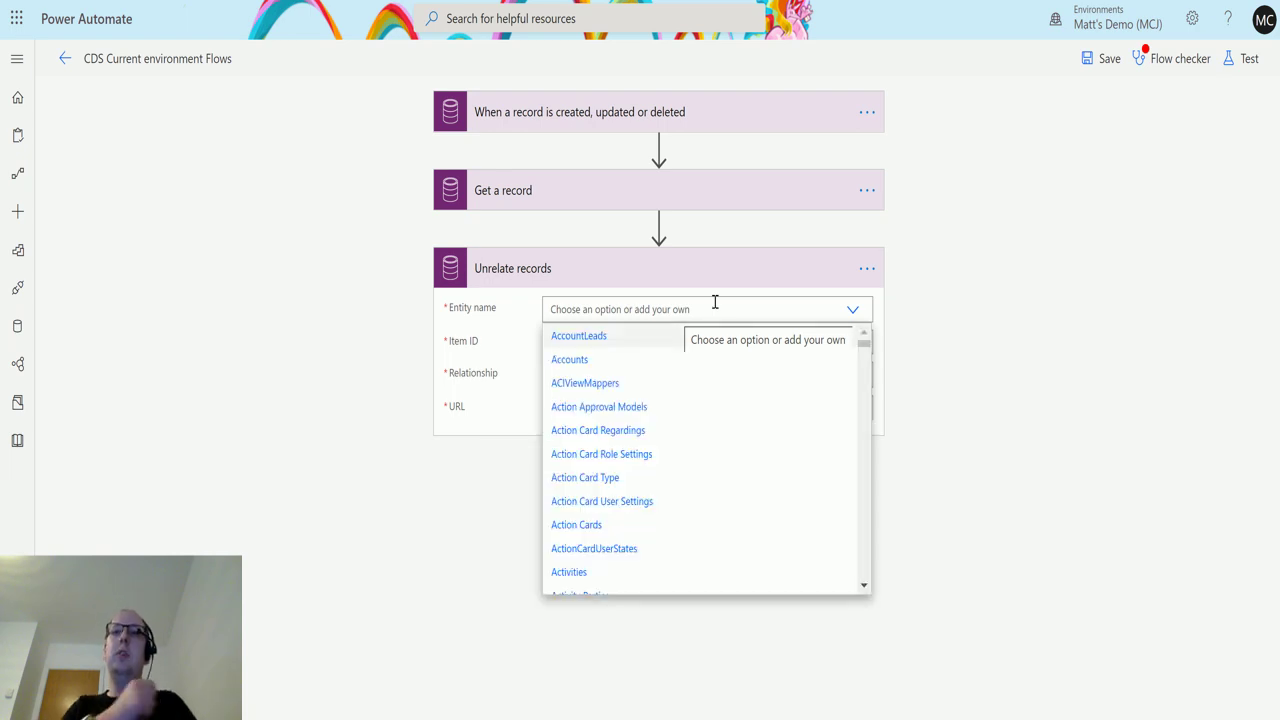
{"action": "left_click", "coordinate": [615, 362]}
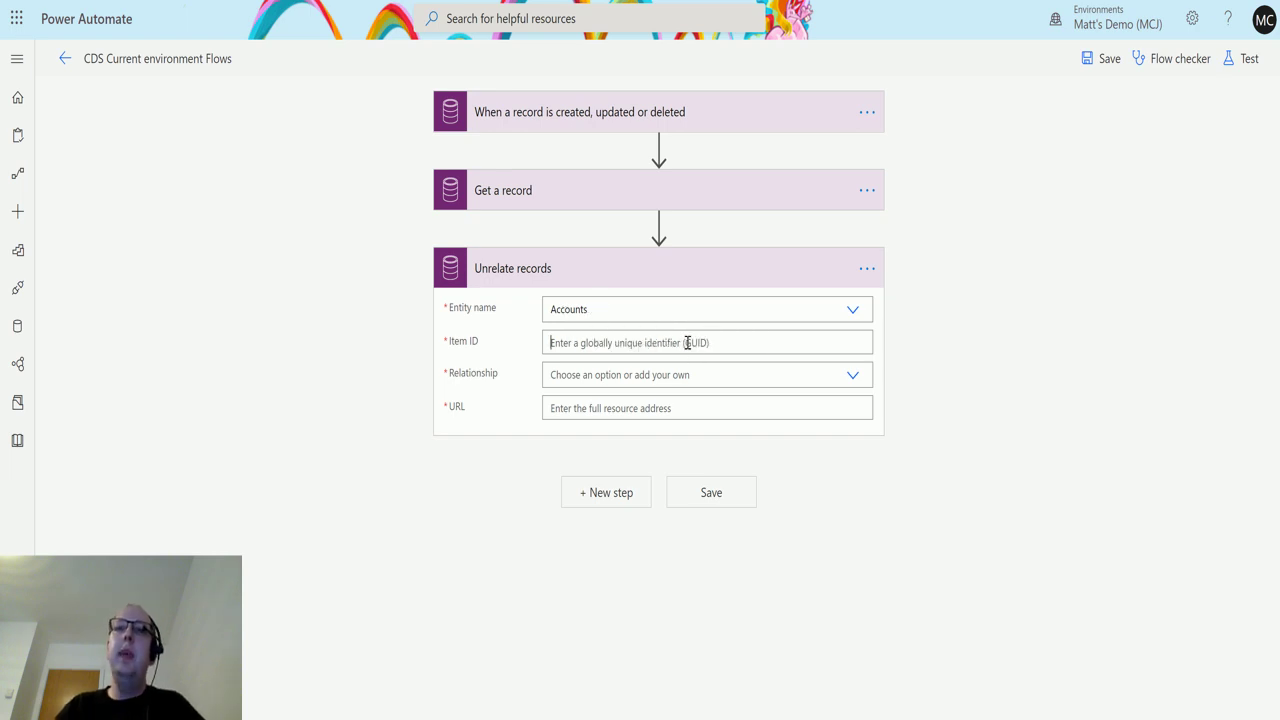
{"action": "left_click", "coordinate": [1010, 424]}
{"action": "type", "text": "account"}
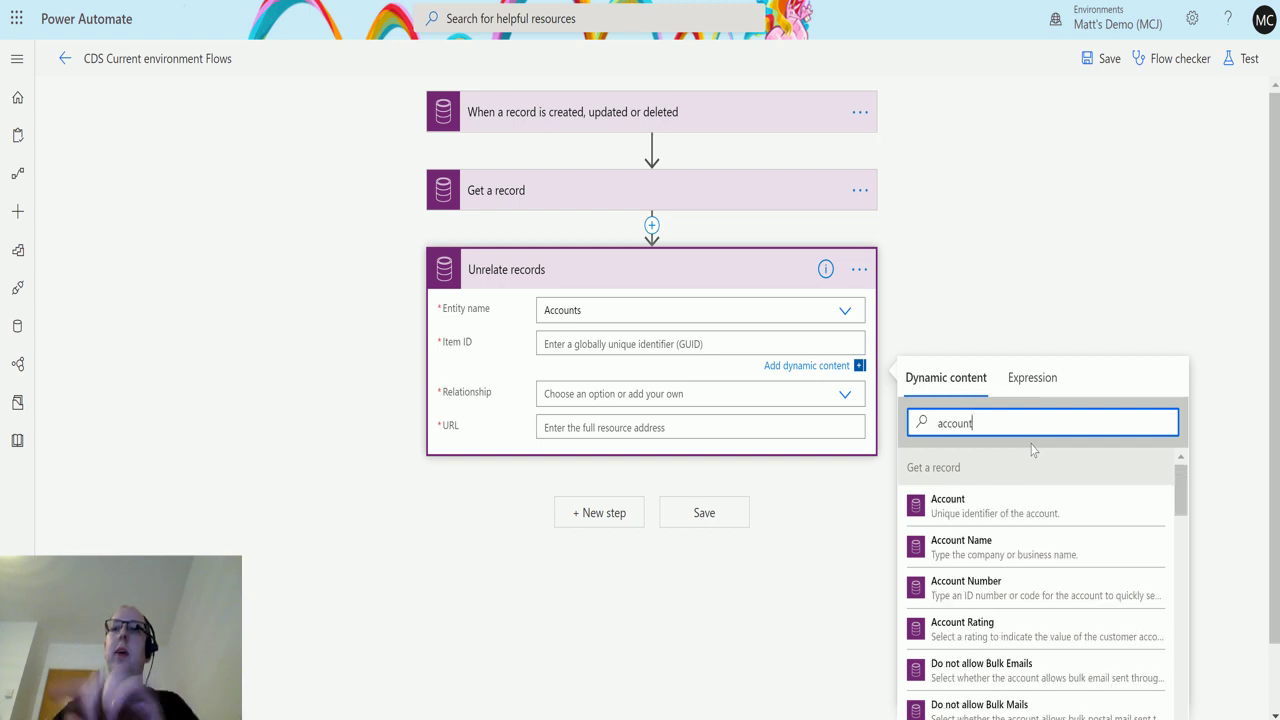
{"action": "scroll", "coordinate": [1007, 505], "scroll_direction": "down", "scroll_amount": 8}
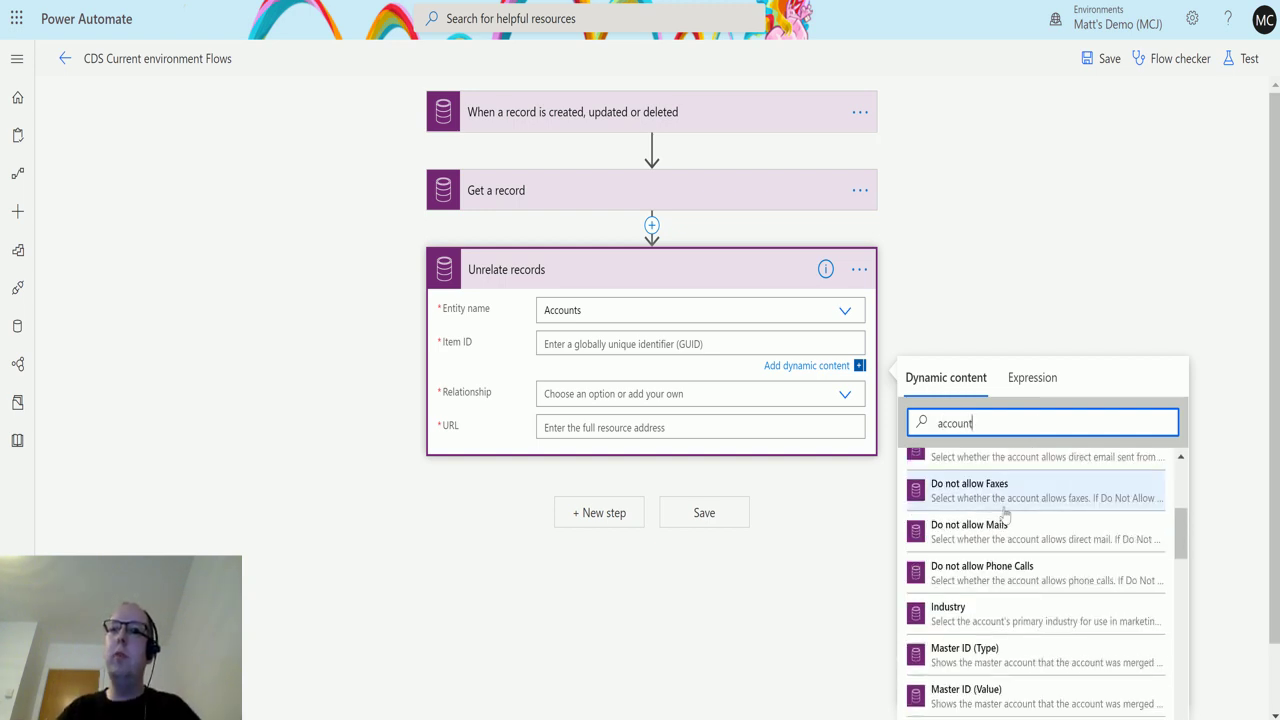
{"action": "scroll", "coordinate": [1007, 527], "scroll_direction": "down", "scroll_amount": 6}
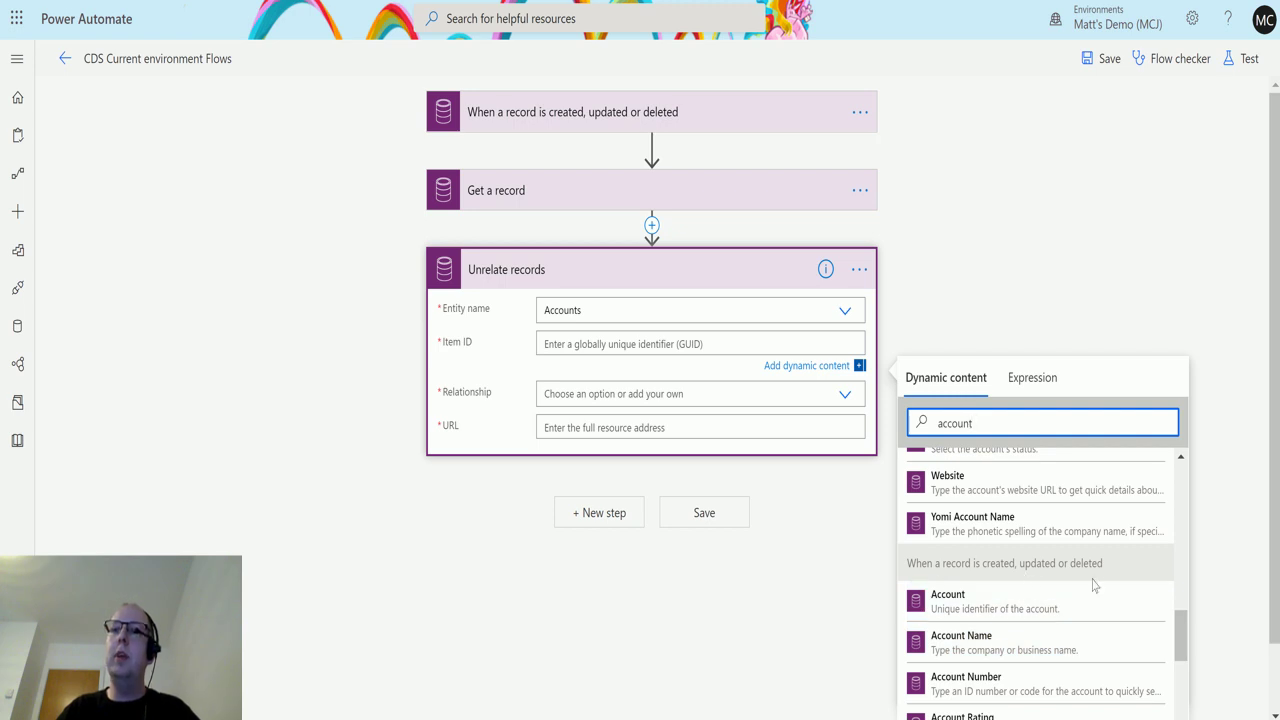
{"action": "left_click", "coordinate": [989, 603]}
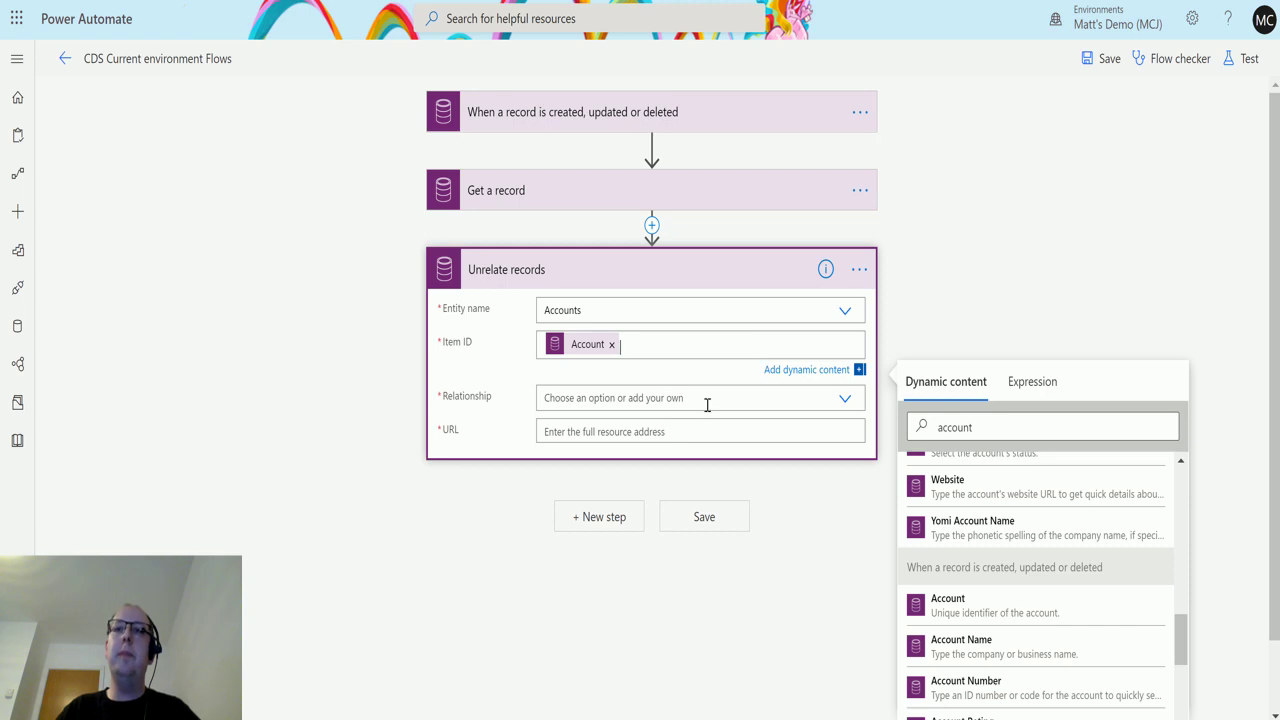
- Look through the available relationships and set the Unrelate records relationship to Account - account_parent_account
{"action": "left_click", "coordinate": [832, 400]}
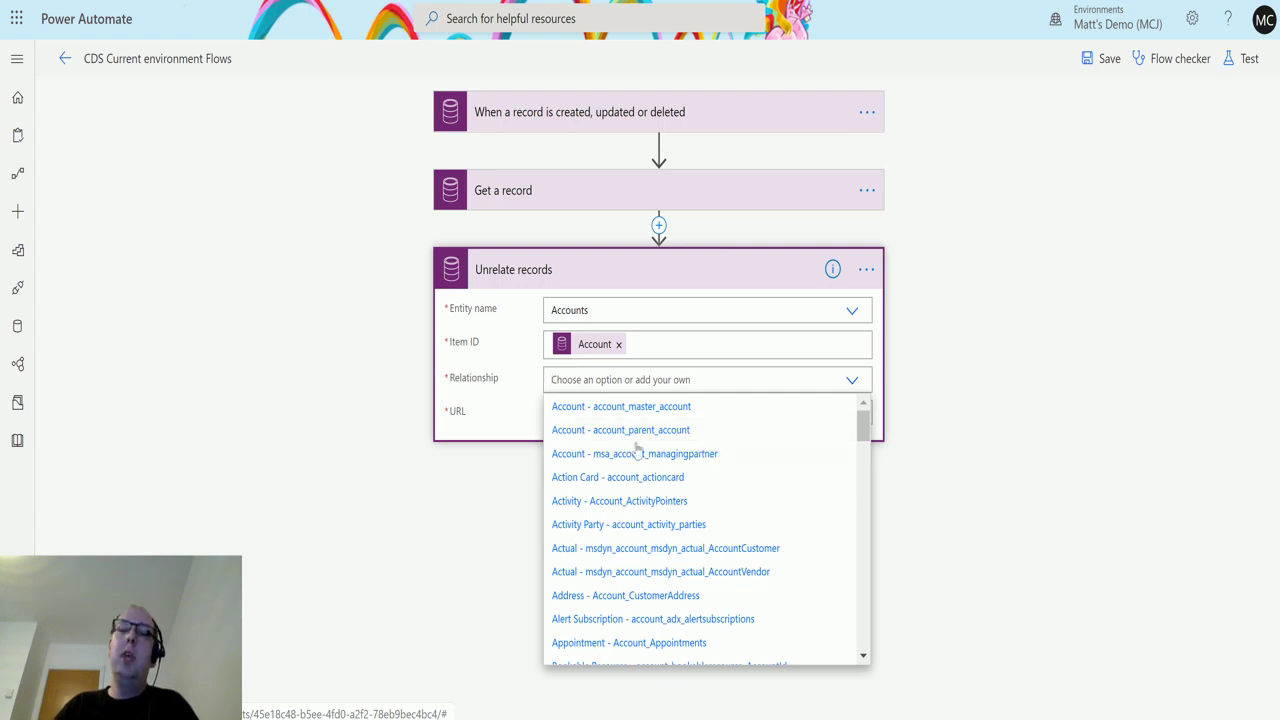
{"action": "scroll", "coordinate": [587, 550], "scroll_direction": "down", "scroll_amount": 4}
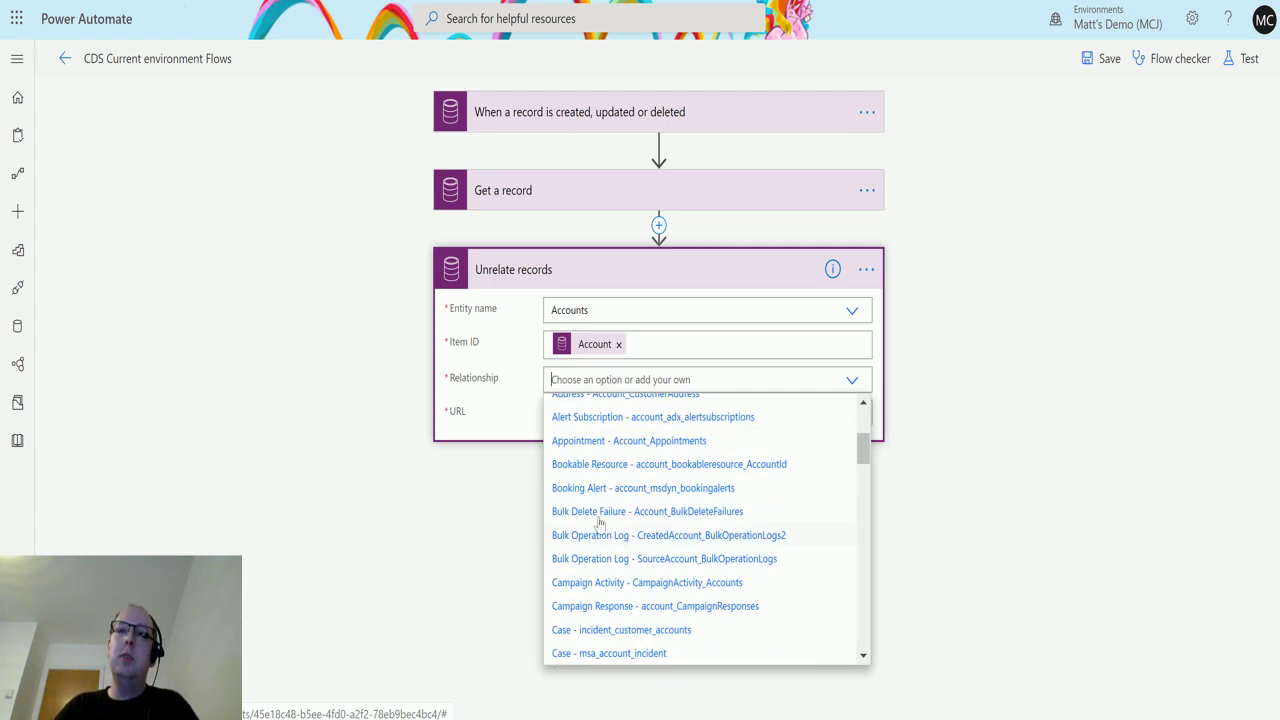
{"action": "scroll", "coordinate": [573, 555], "scroll_direction": "down", "scroll_amount": 2}
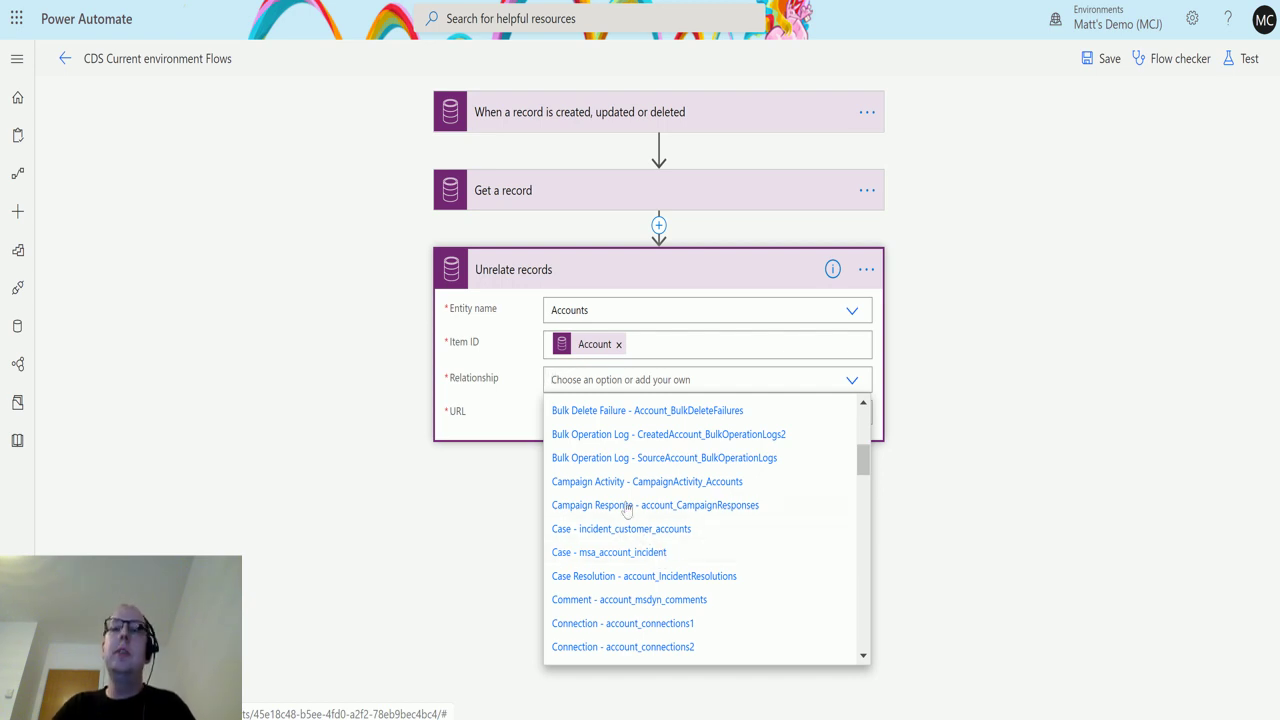
{"action": "scroll", "coordinate": [588, 490], "scroll_direction": "down", "scroll_amount": 2}
{"action": "scroll", "coordinate": [629, 553], "scroll_direction": "down", "scroll_amount": 1}
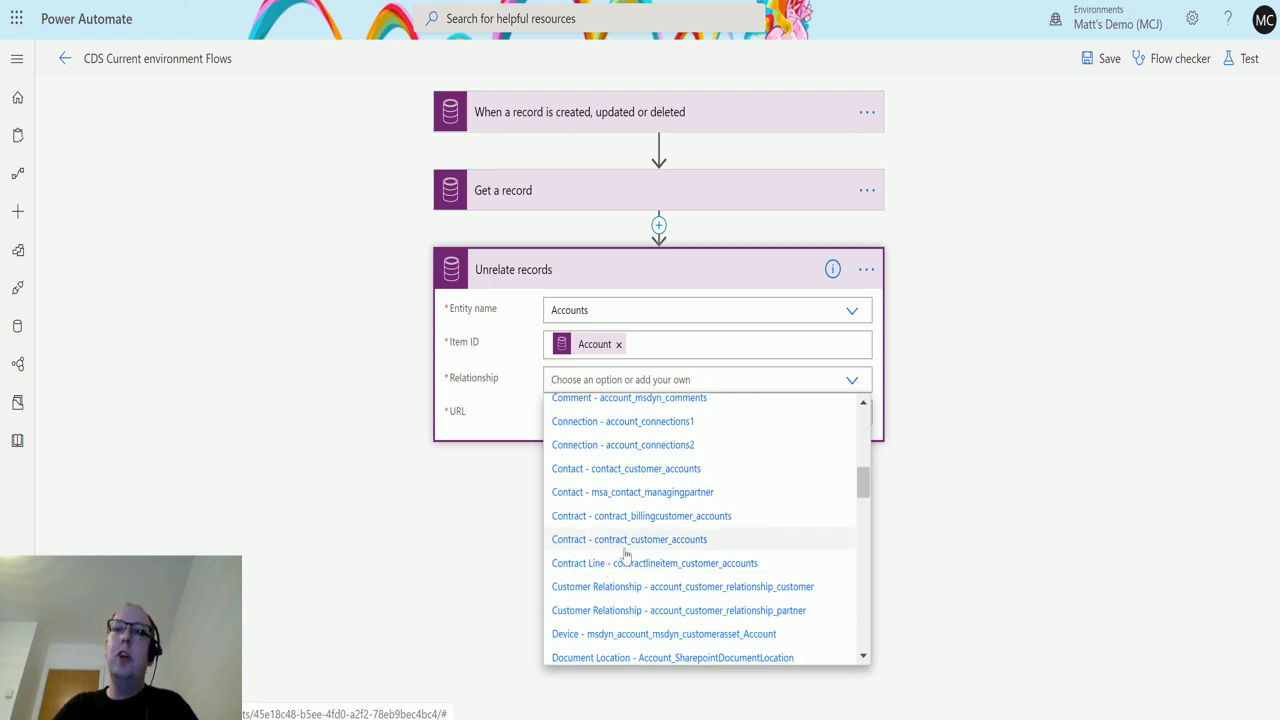
{"action": "scroll", "coordinate": [658, 537], "scroll_direction": "down", "scroll_amount": 3}
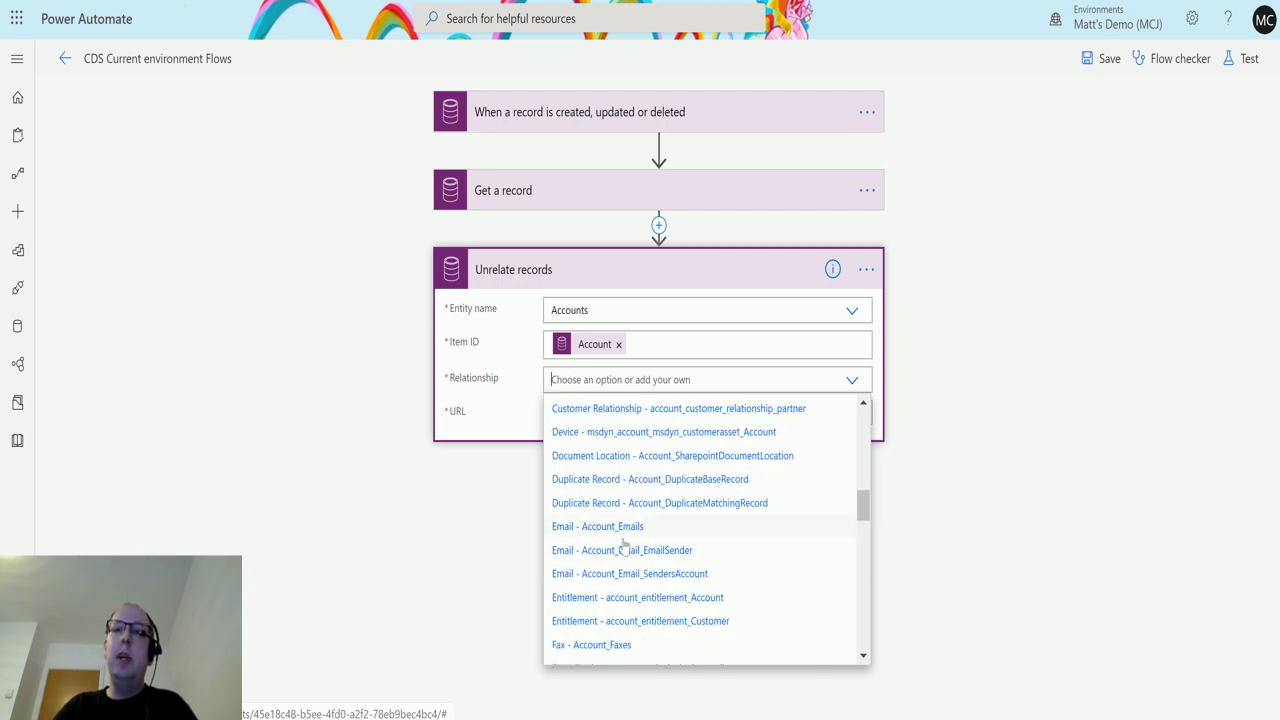
{"action": "scroll", "coordinate": [655, 565], "scroll_direction": "down", "scroll_amount": 3}
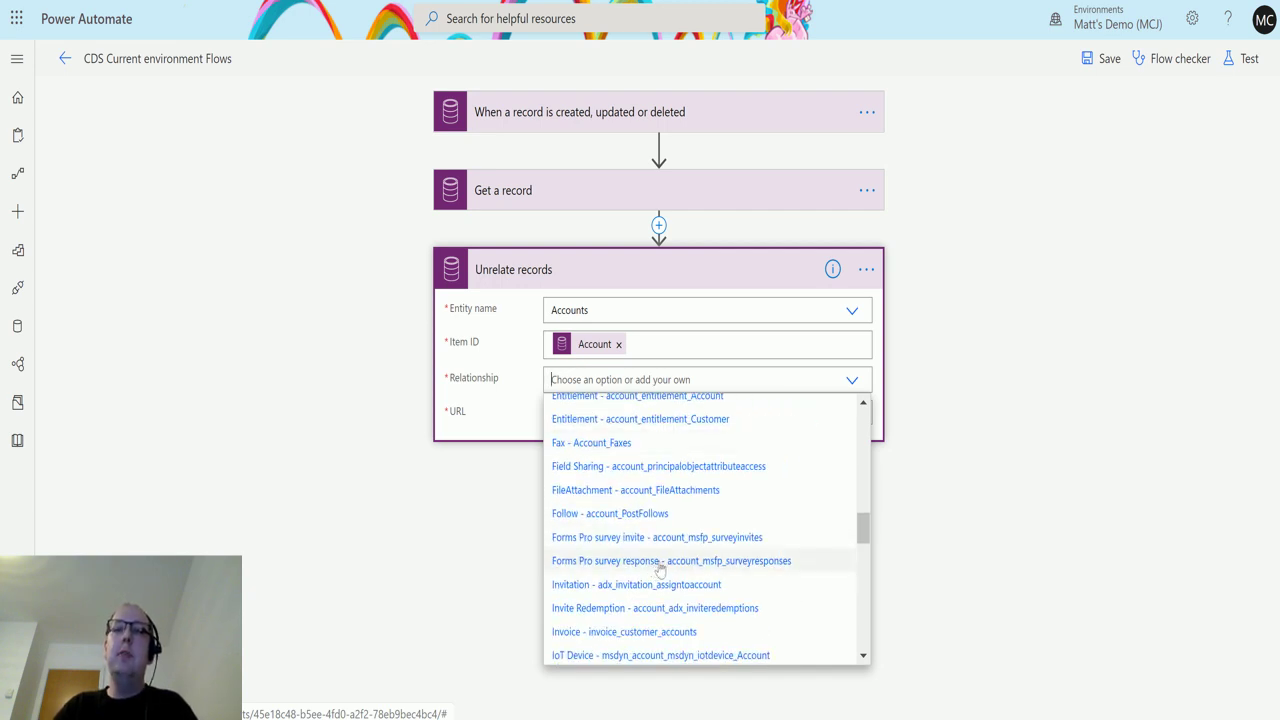
{"action": "scroll", "coordinate": [656, 570], "scroll_direction": "down", "scroll_amount": 1}
{"action": "scroll", "coordinate": [658, 574], "scroll_direction": "up", "scroll_amount": 15}
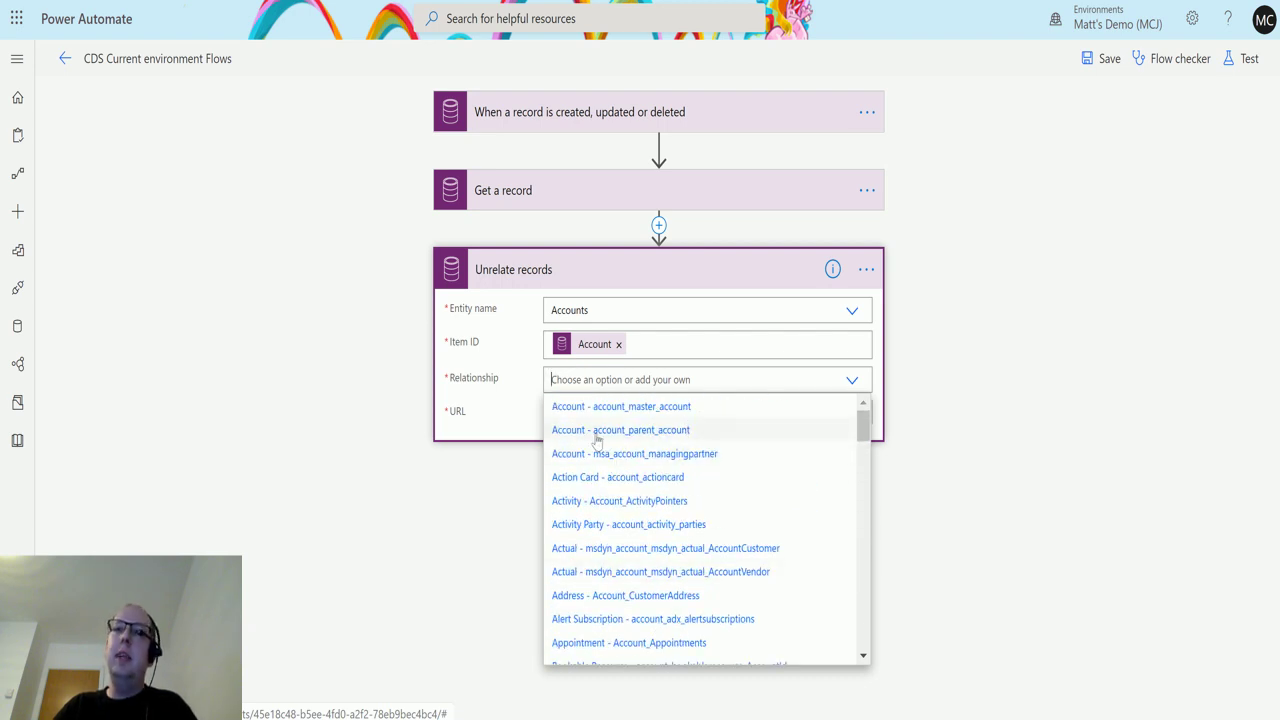
{"action": "left_click", "coordinate": [635, 441]}
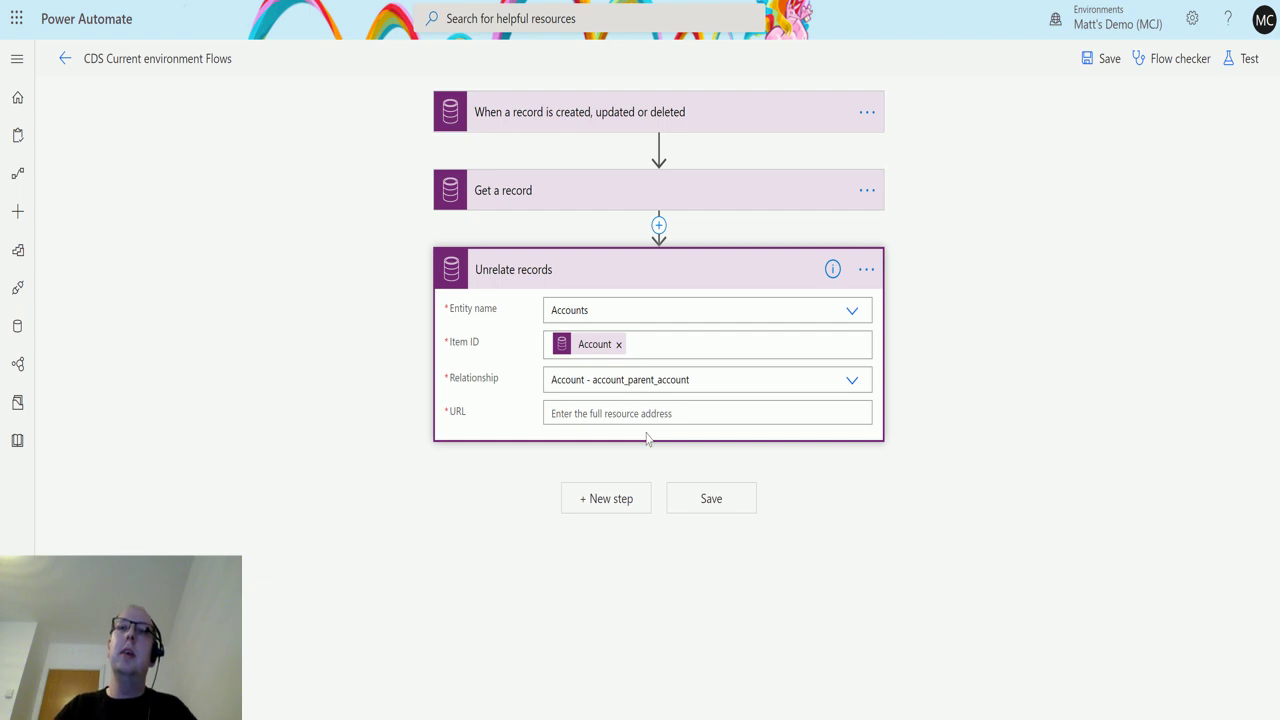
- Set the Unrelate records URL to the OData Id returned by Get a record
{"action": "left_click", "coordinate": [589, 415]}
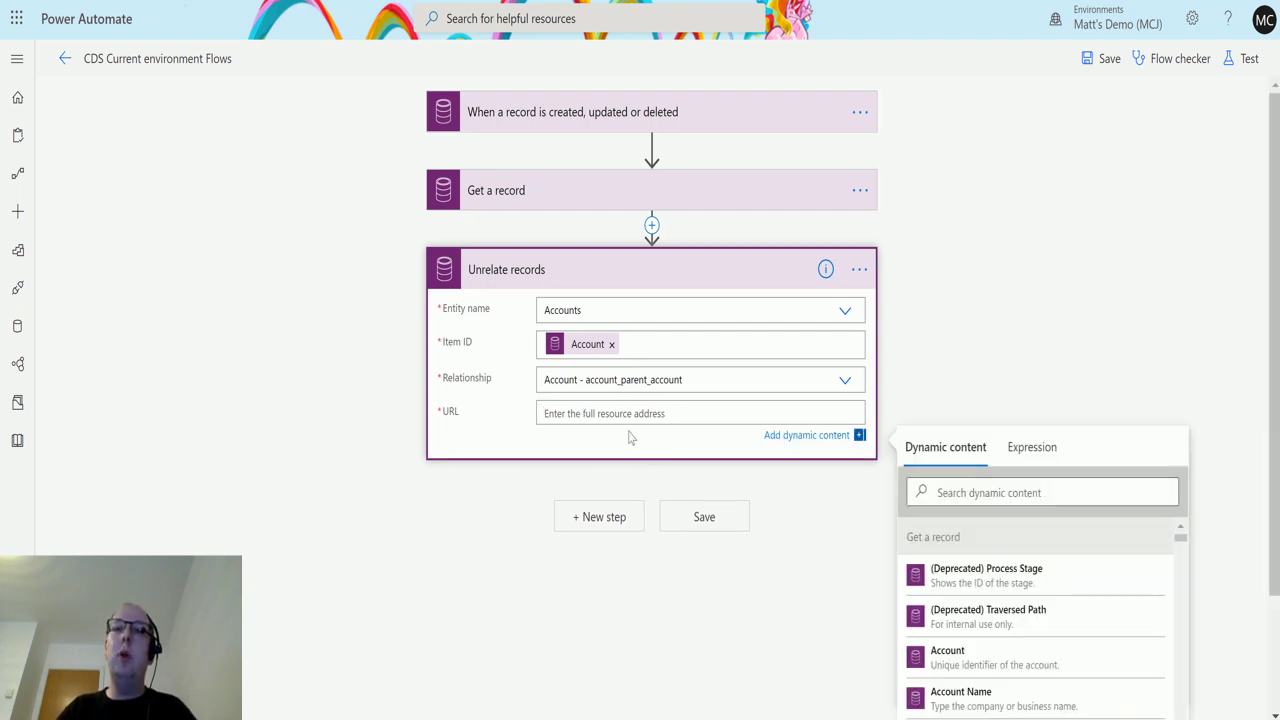
{"action": "left_click", "coordinate": [998, 494]}
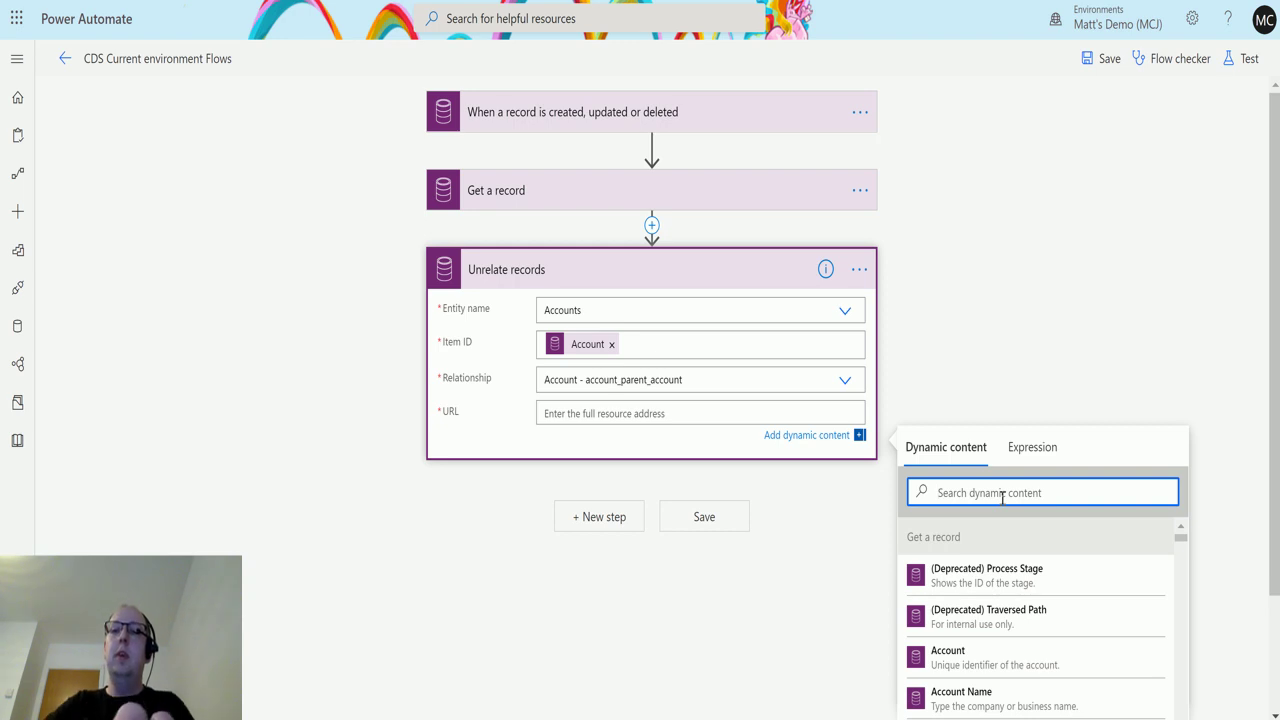
{"action": "type", "text": "odata"}
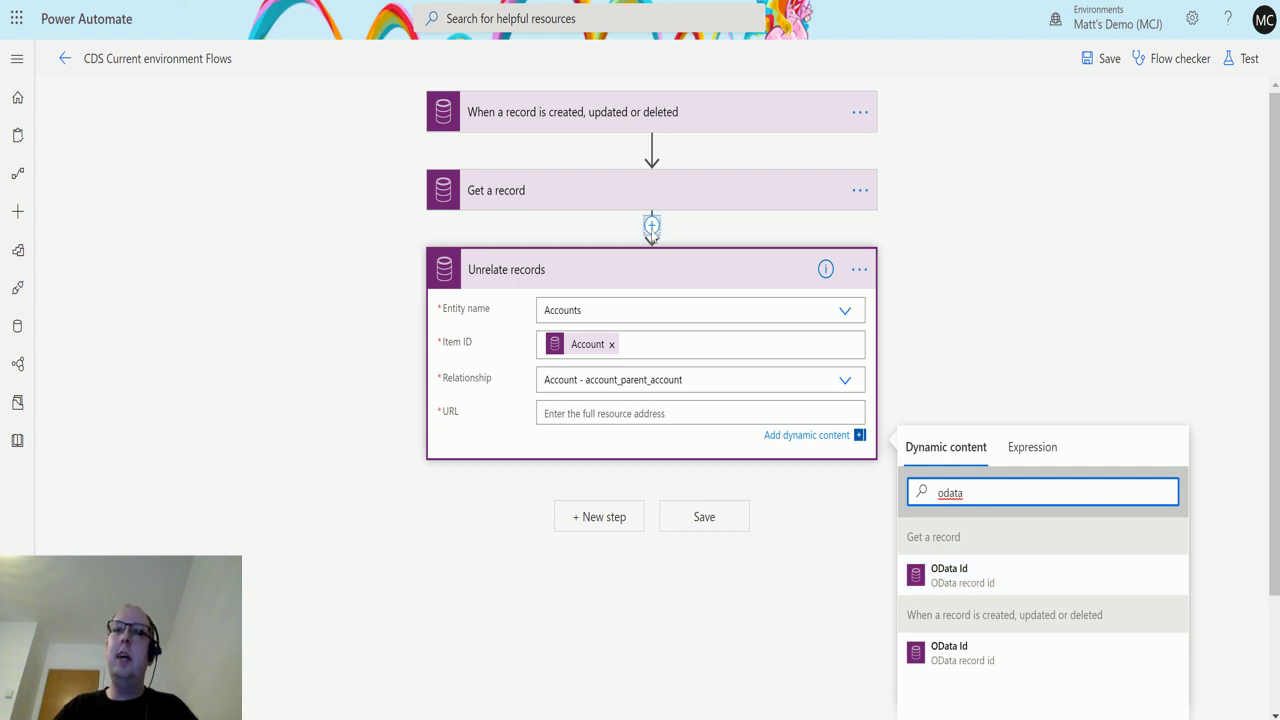
{"action": "left_click", "coordinate": [962, 583]}
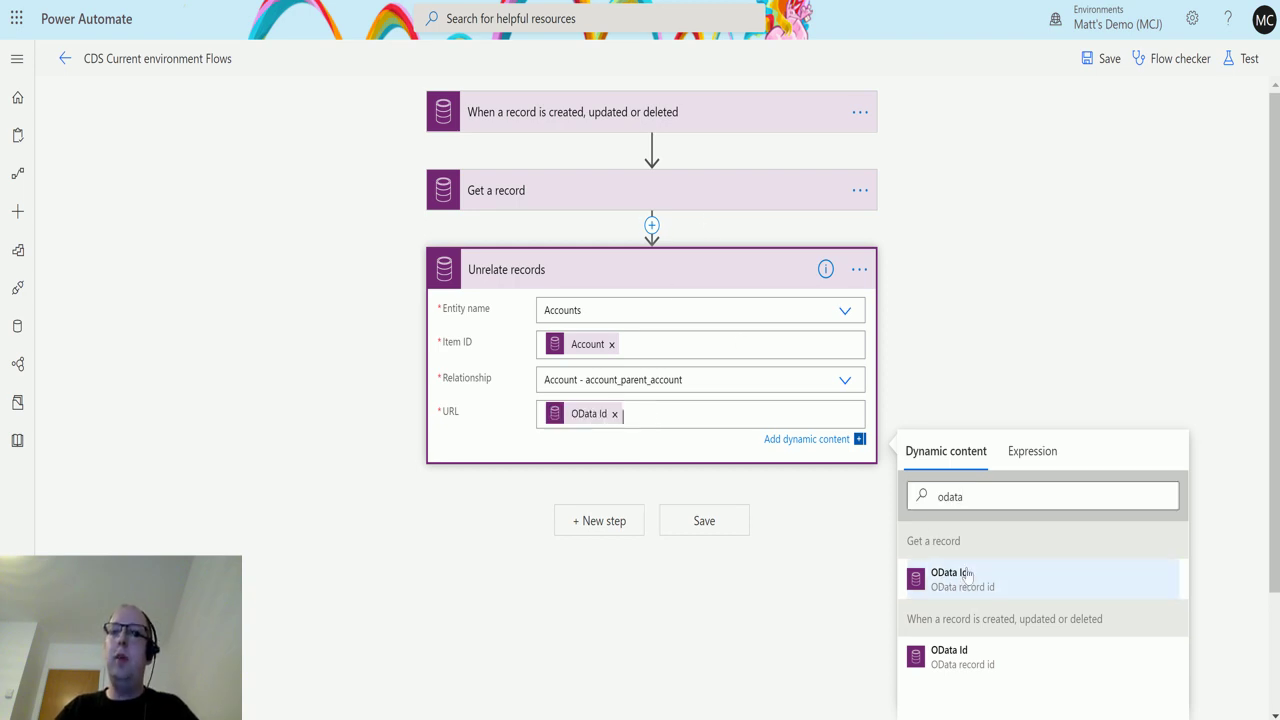
- Save and test the flow using data from the most recent successful run
{"action": "left_click", "coordinate": [1238, 60]}
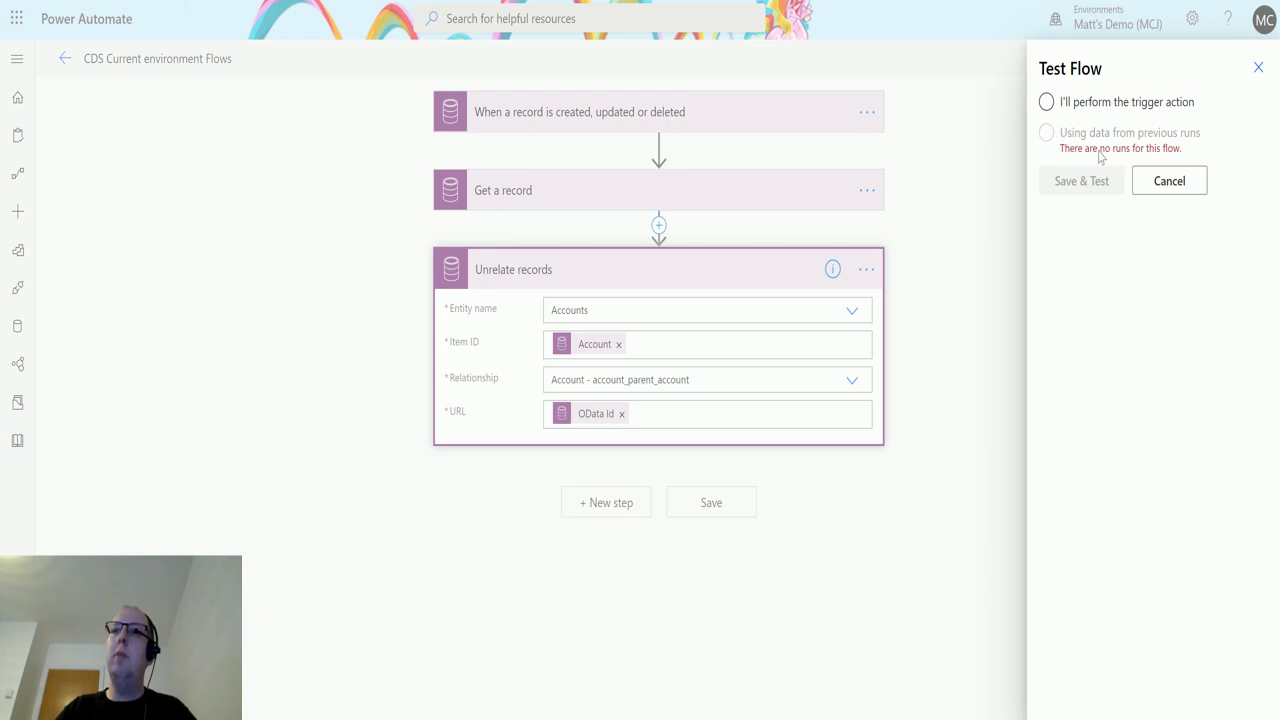
{"action": "left_click", "coordinate": [1047, 106]}
{"action": "left_click", "coordinate": [1046, 133]}
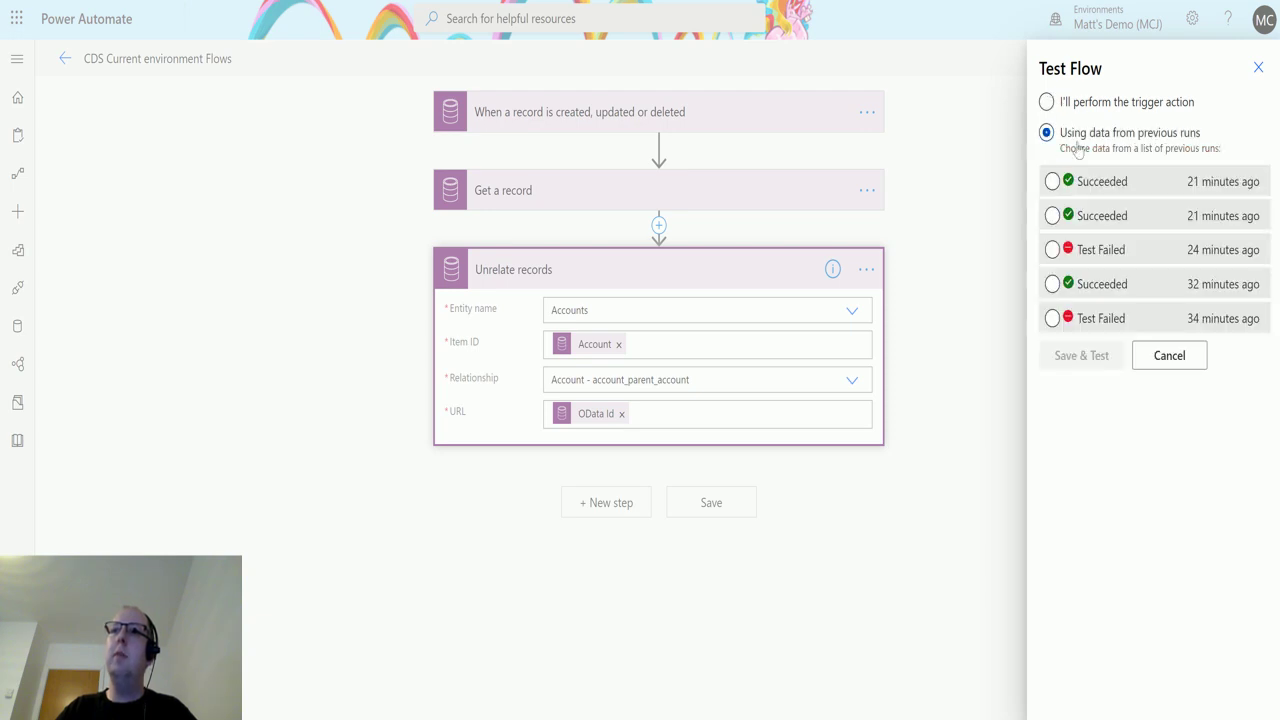
{"action": "left_click", "coordinate": [1052, 181]}
{"action": "left_click", "coordinate": [1104, 352]}
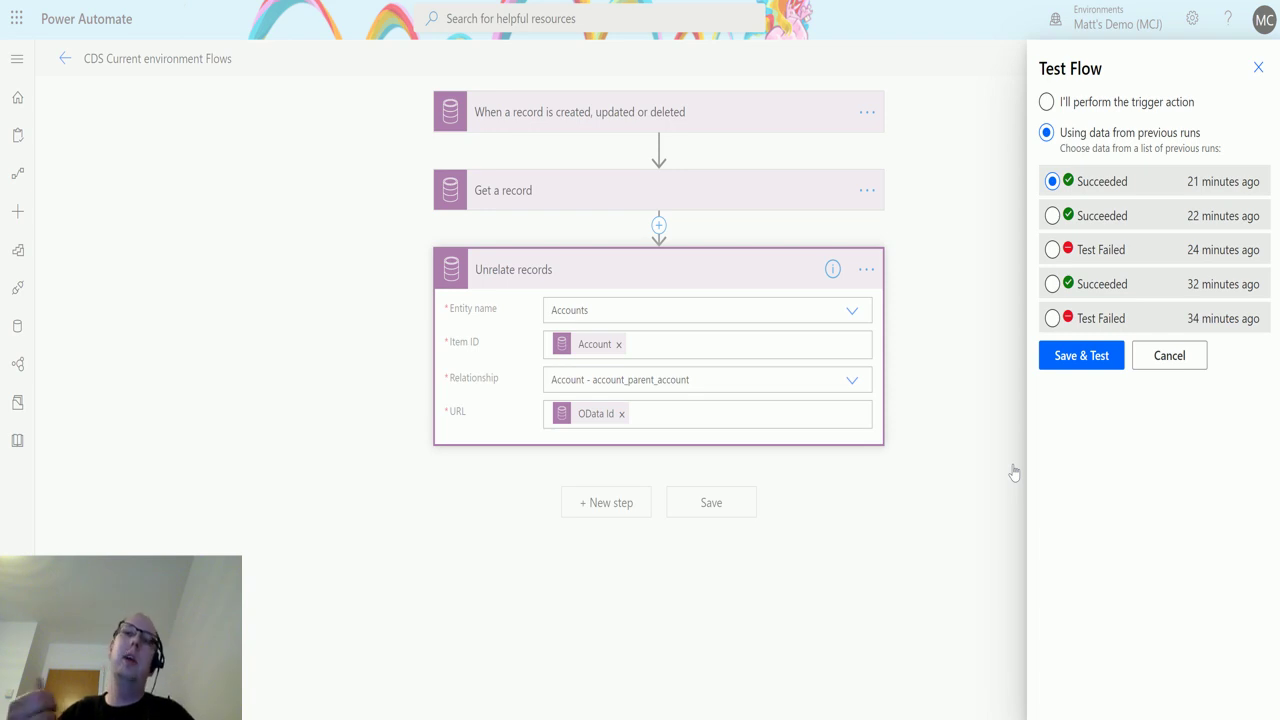
{"action": "left_click", "coordinate": [1014, 472]}
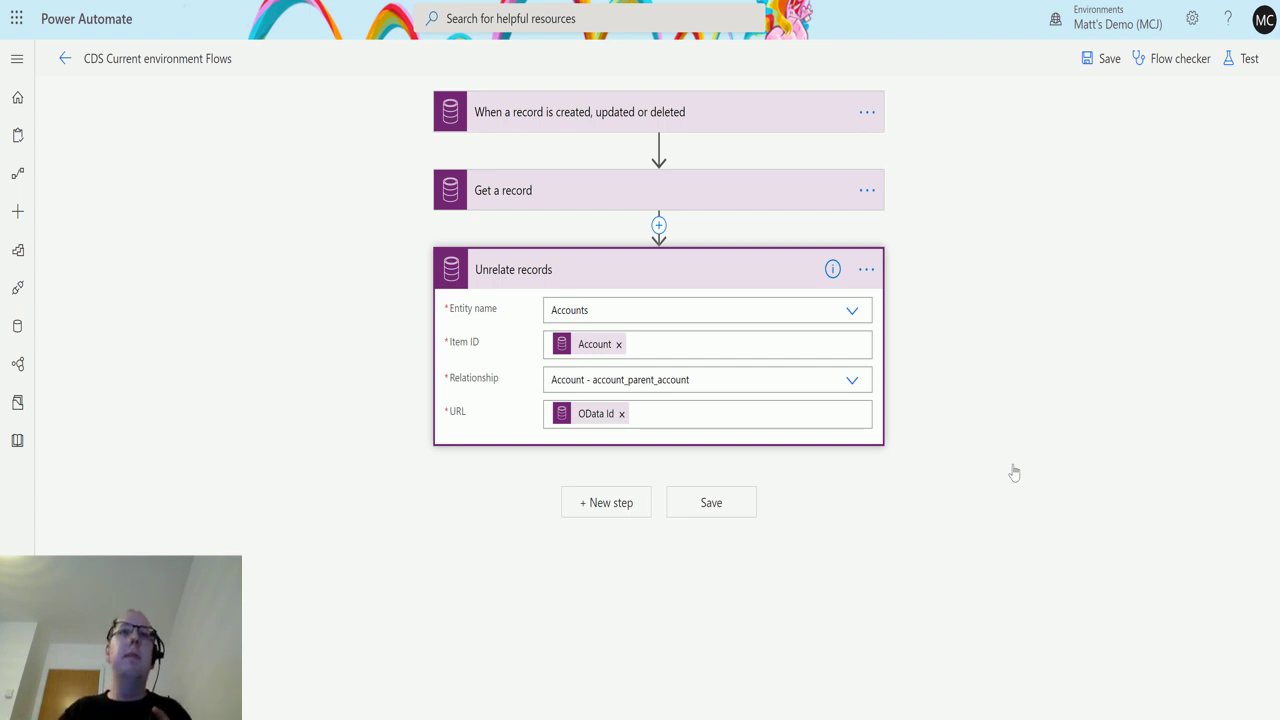
{"action": "left_click", "coordinate": [1245, 62]}
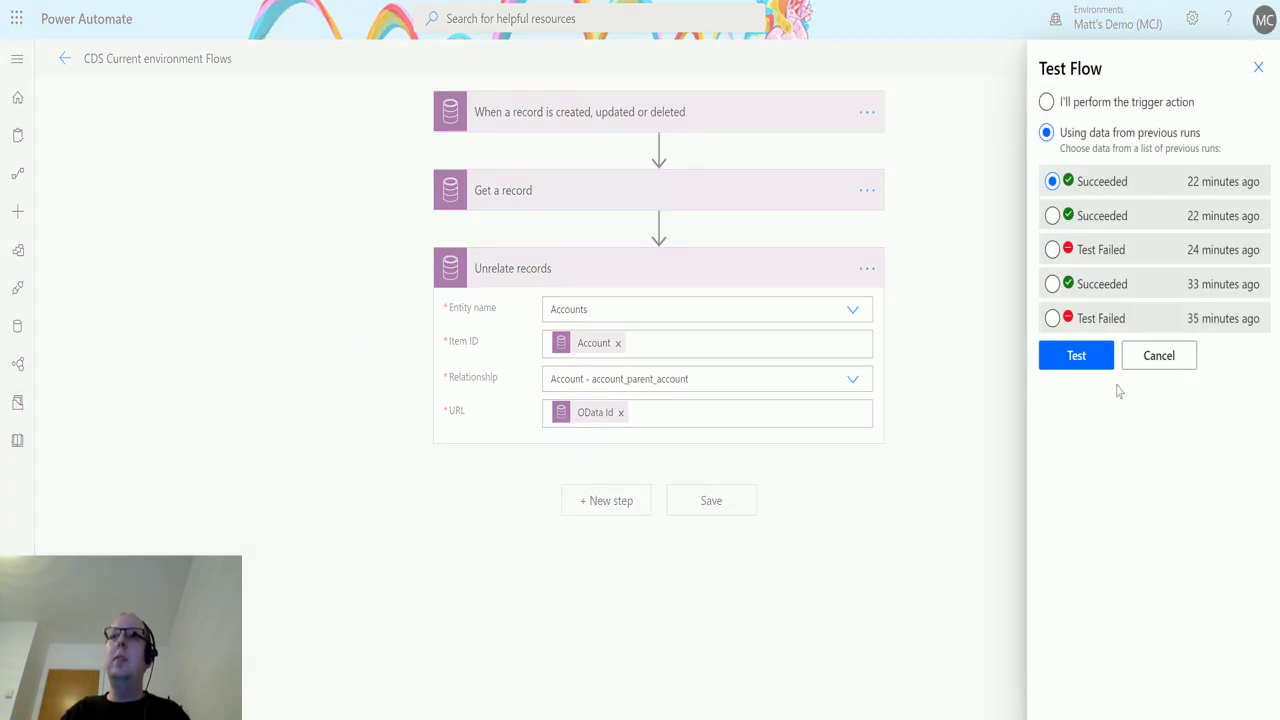
{"action": "left_click", "coordinate": [1075, 362]}
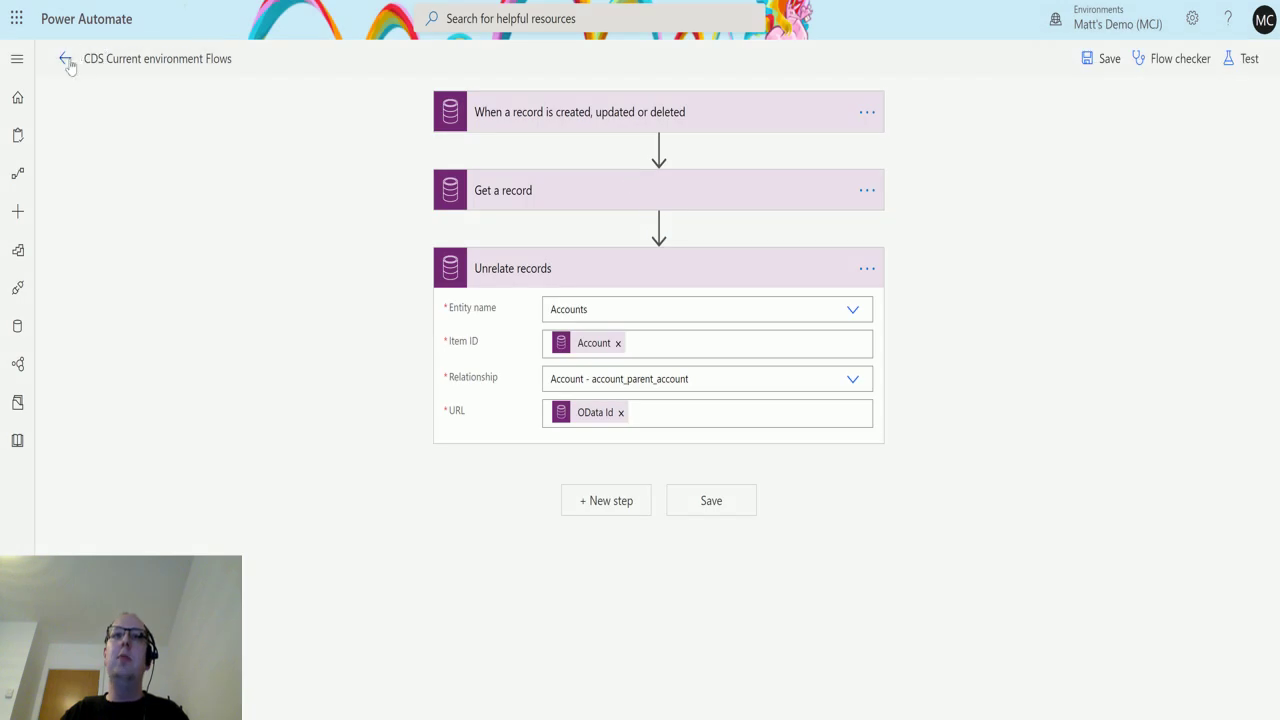
- Inspect the latest test run in the flow's run history, and check Acme Inc's parent account in Dynamics 365, opening that parent's record
{"action": "left_click", "coordinate": [65, 61]}
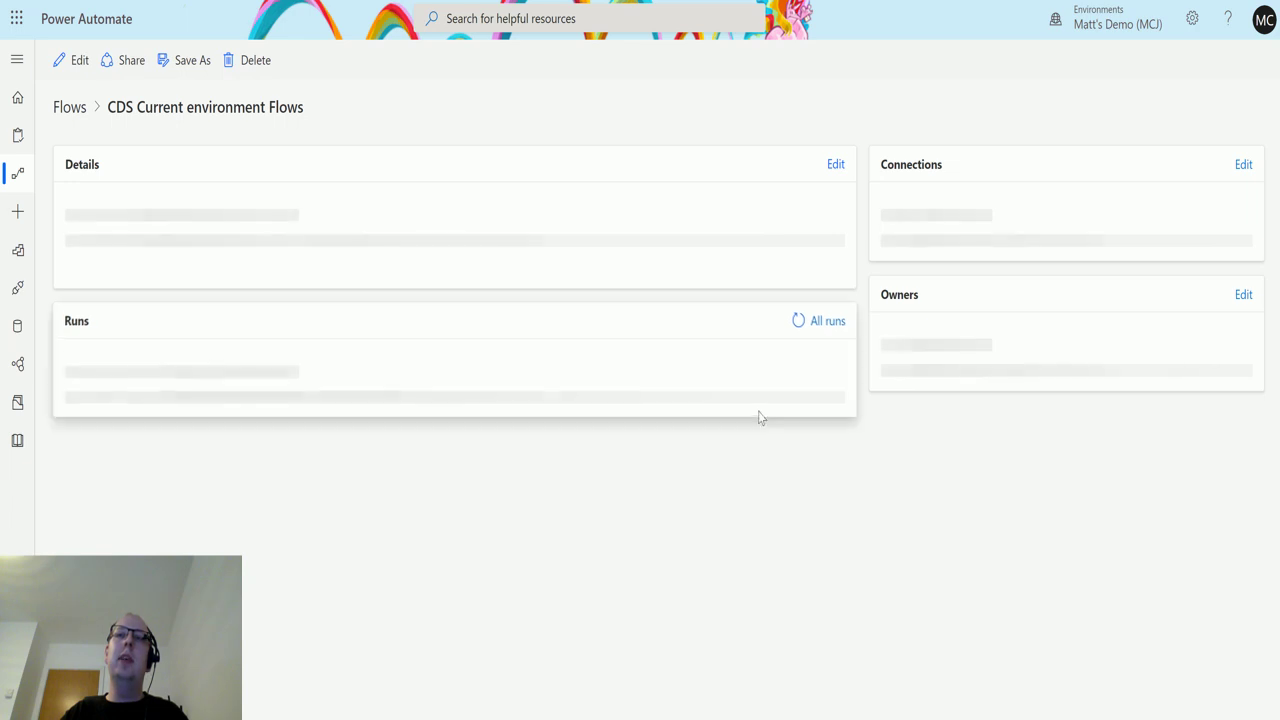
{"action": "left_click", "coordinate": [828, 322]}
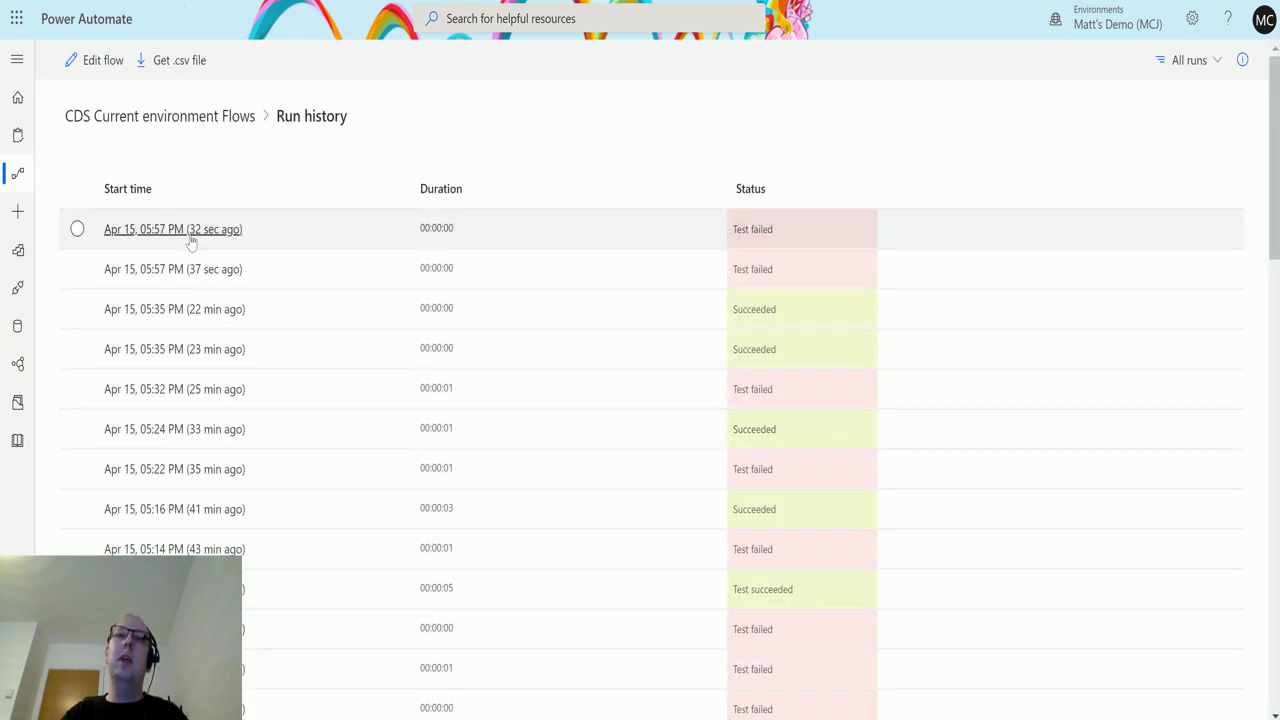
{"action": "left_click", "coordinate": [189, 235]}
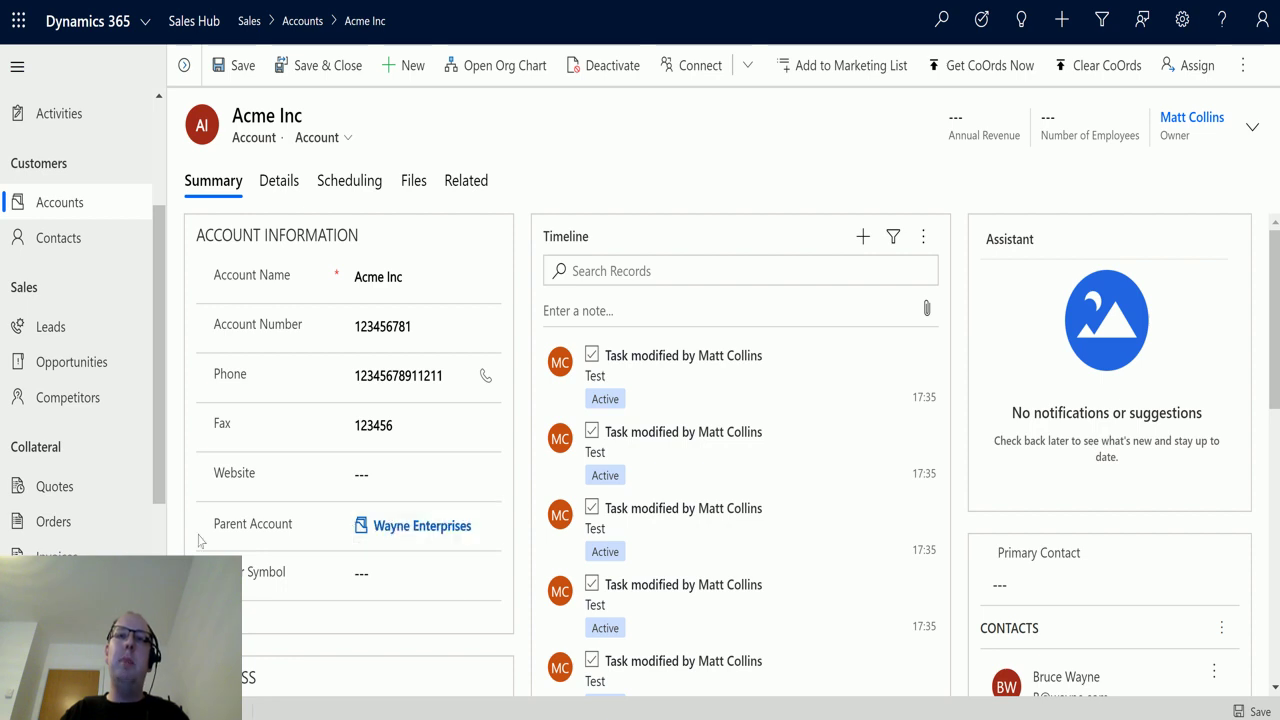
{"action": "left_click", "coordinate": [406, 533]}
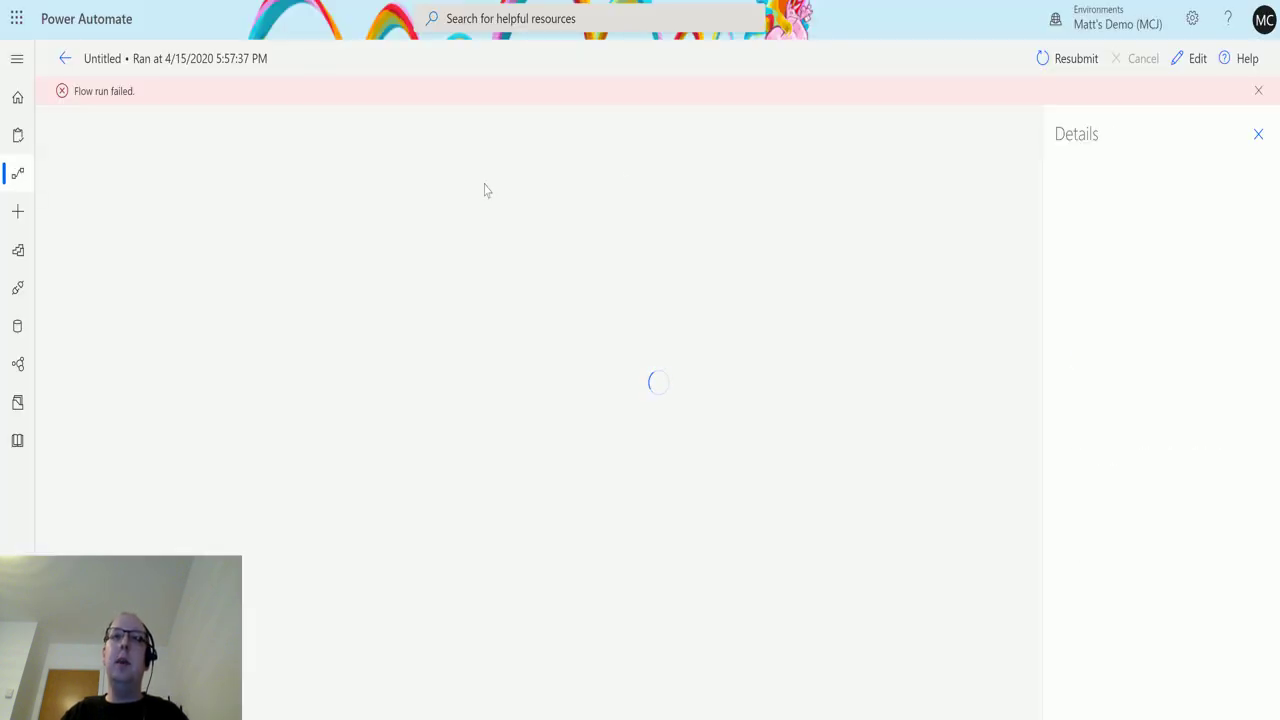
{"action": "left_click", "coordinate": [1258, 134]}
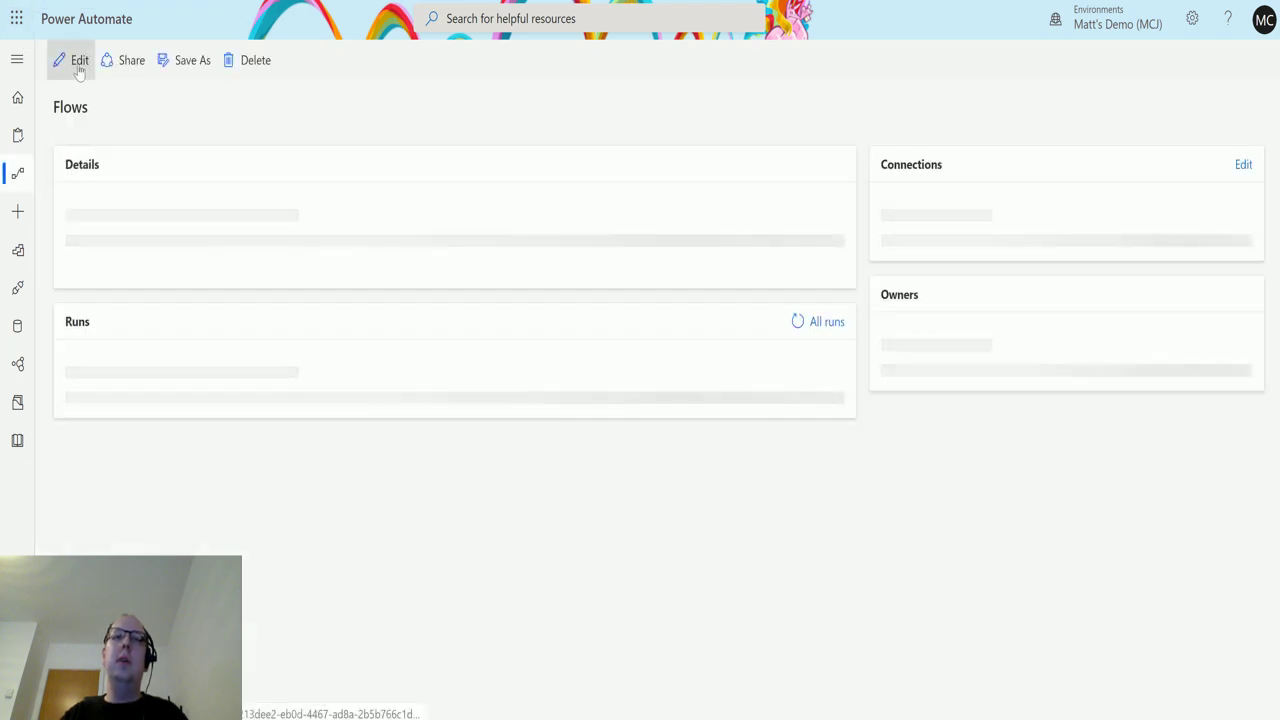
{"action": "left_click", "coordinate": [78, 59]}
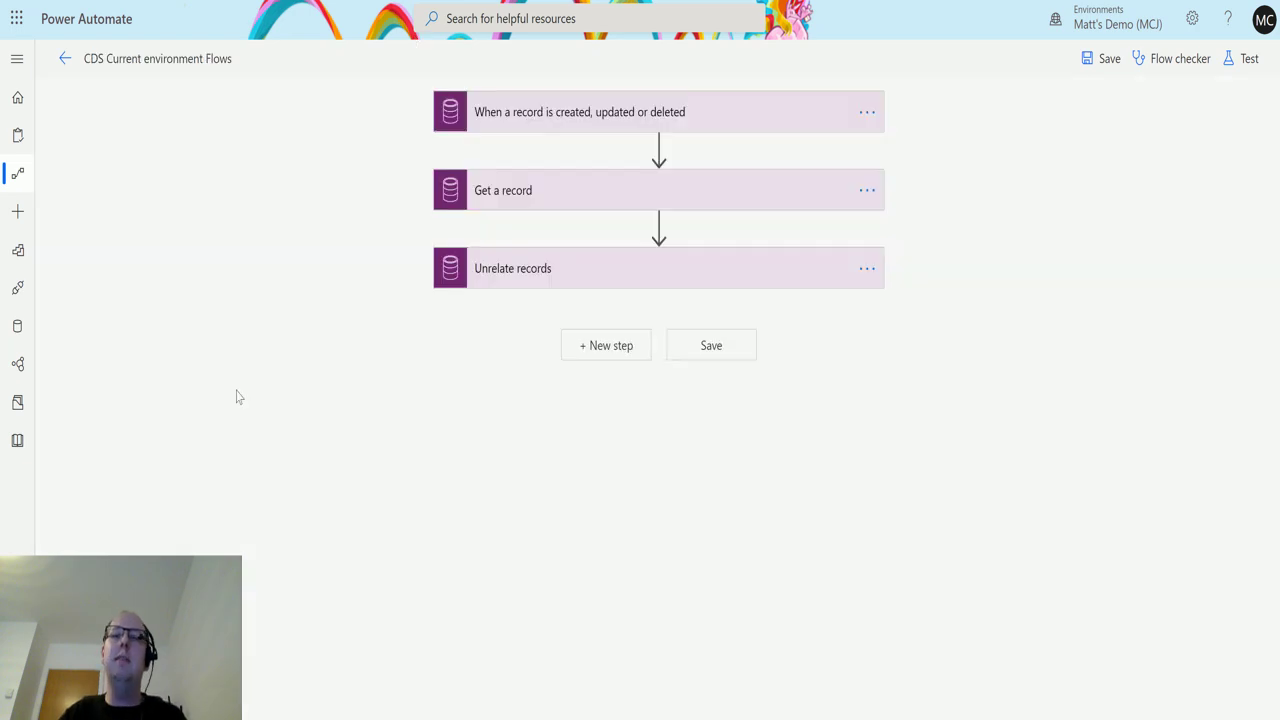
{"action": "left_click", "coordinate": [722, 277]}
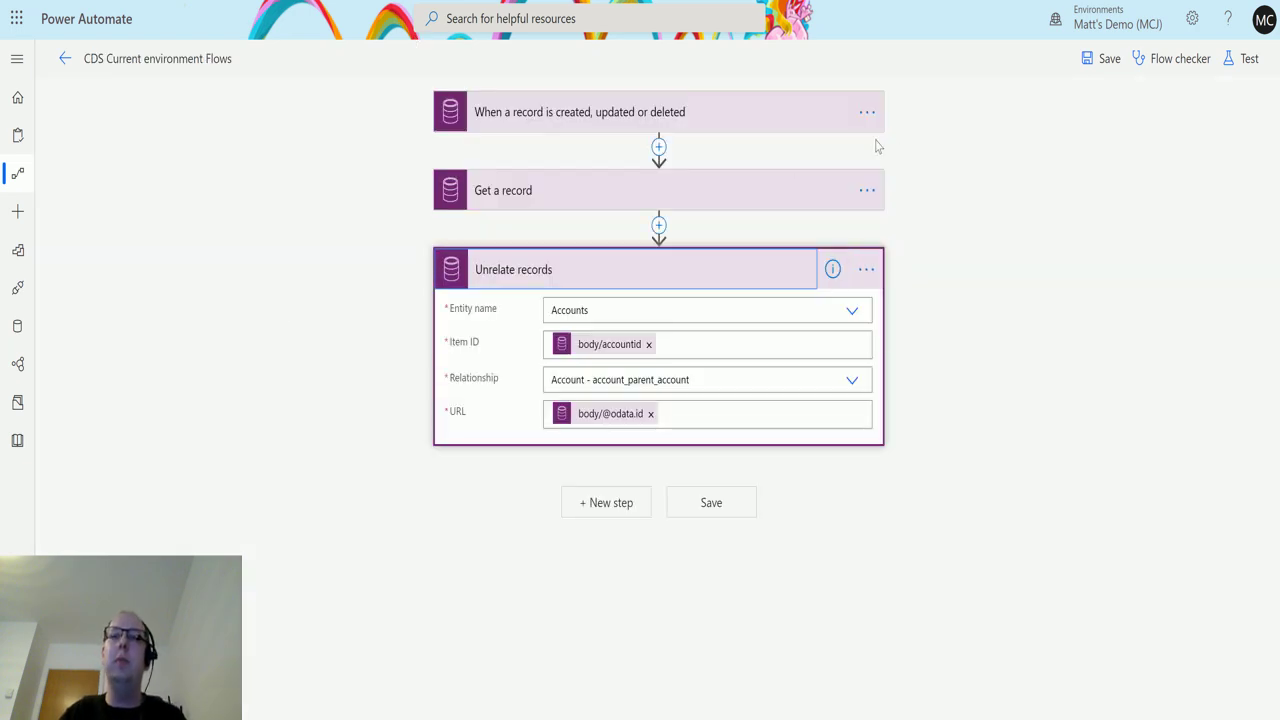
{"action": "left_click", "coordinate": [650, 414]}
{"action": "left_click", "coordinate": [614, 421]}
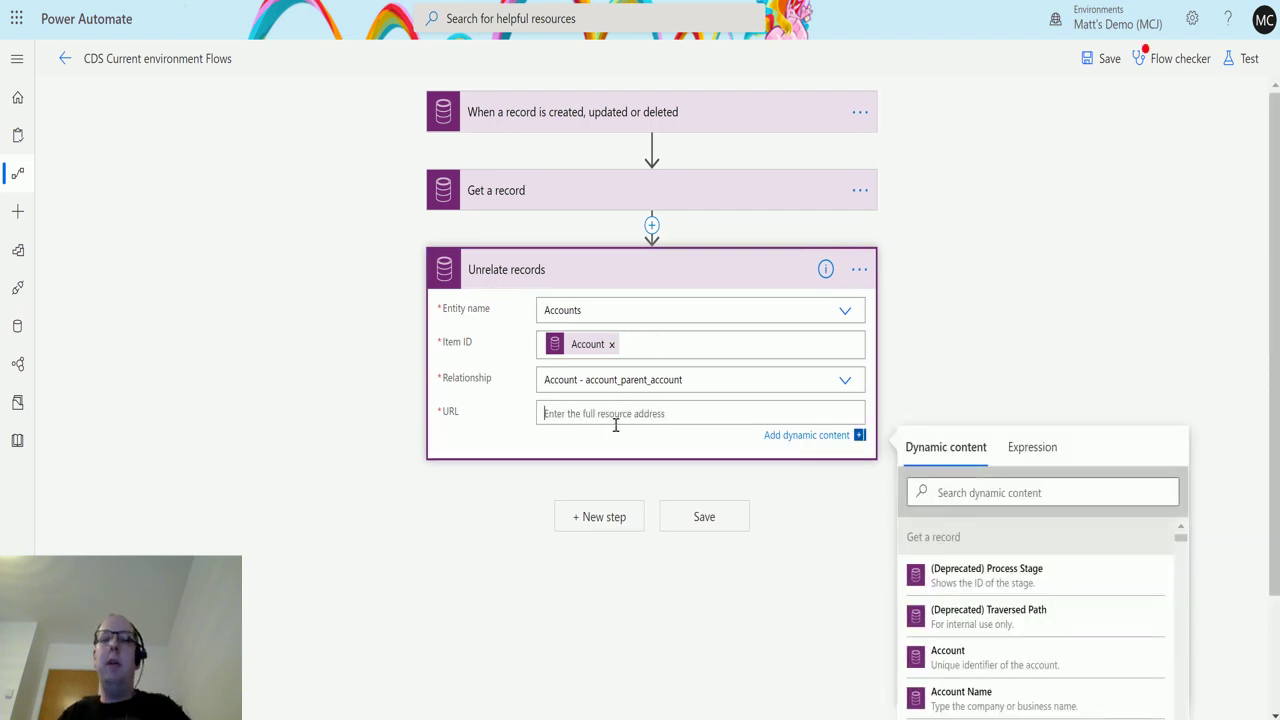
{"action": "key", "text": "super+v"}
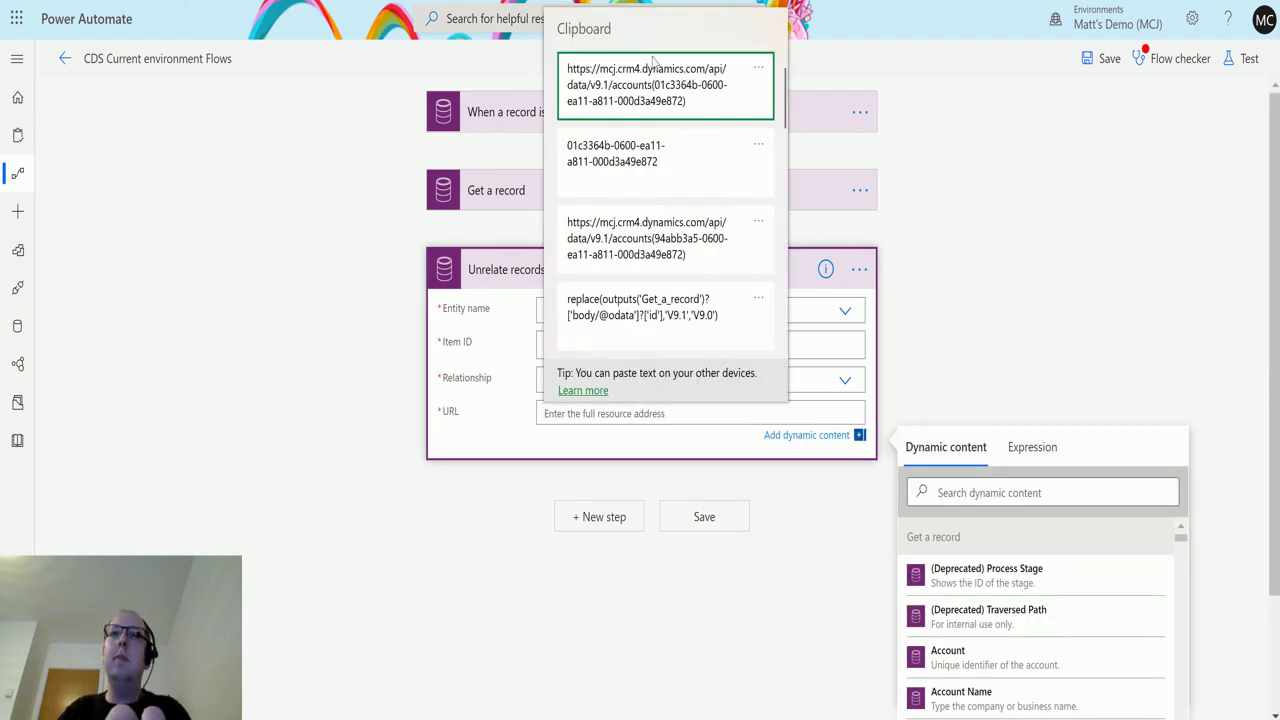
{"action": "left_click", "coordinate": [690, 160]}
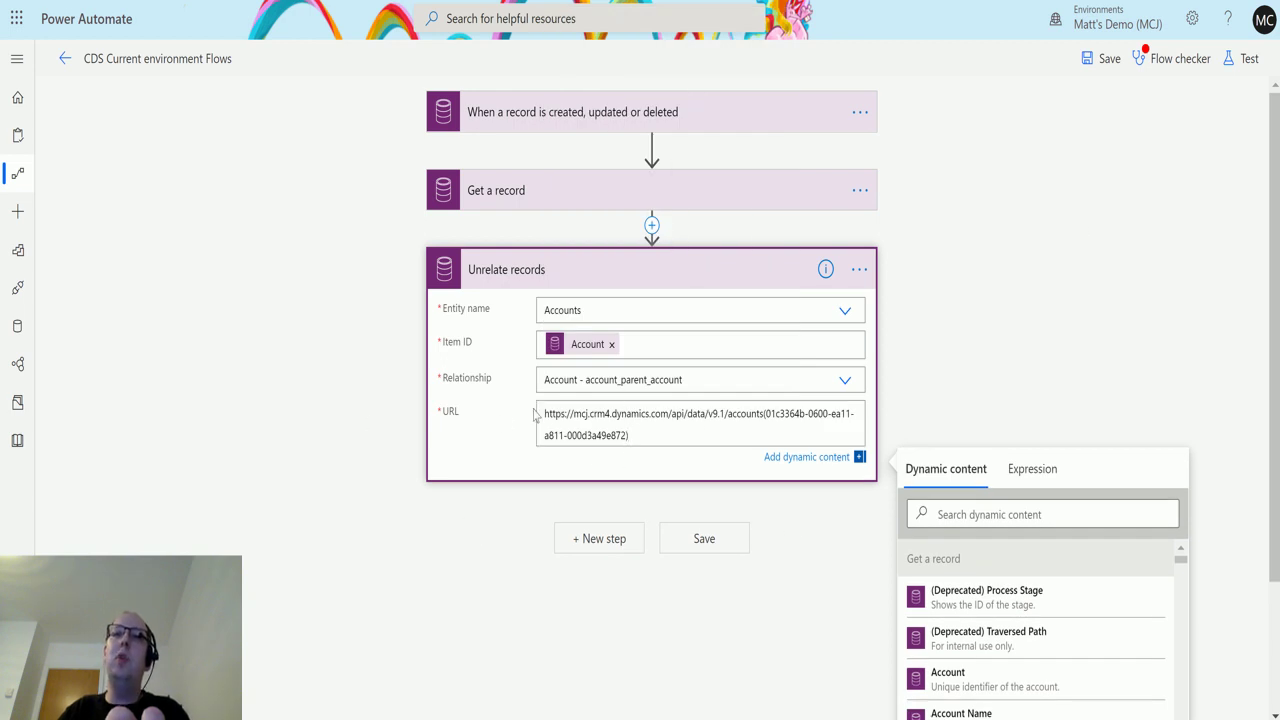
- Change the API version in the Unrelate records URL to v9.0
{"action": "left_click_drag", "start_coordinate": [544, 414], "coordinate": [688, 427]}
{"action": "left_click", "coordinate": [723, 427]}
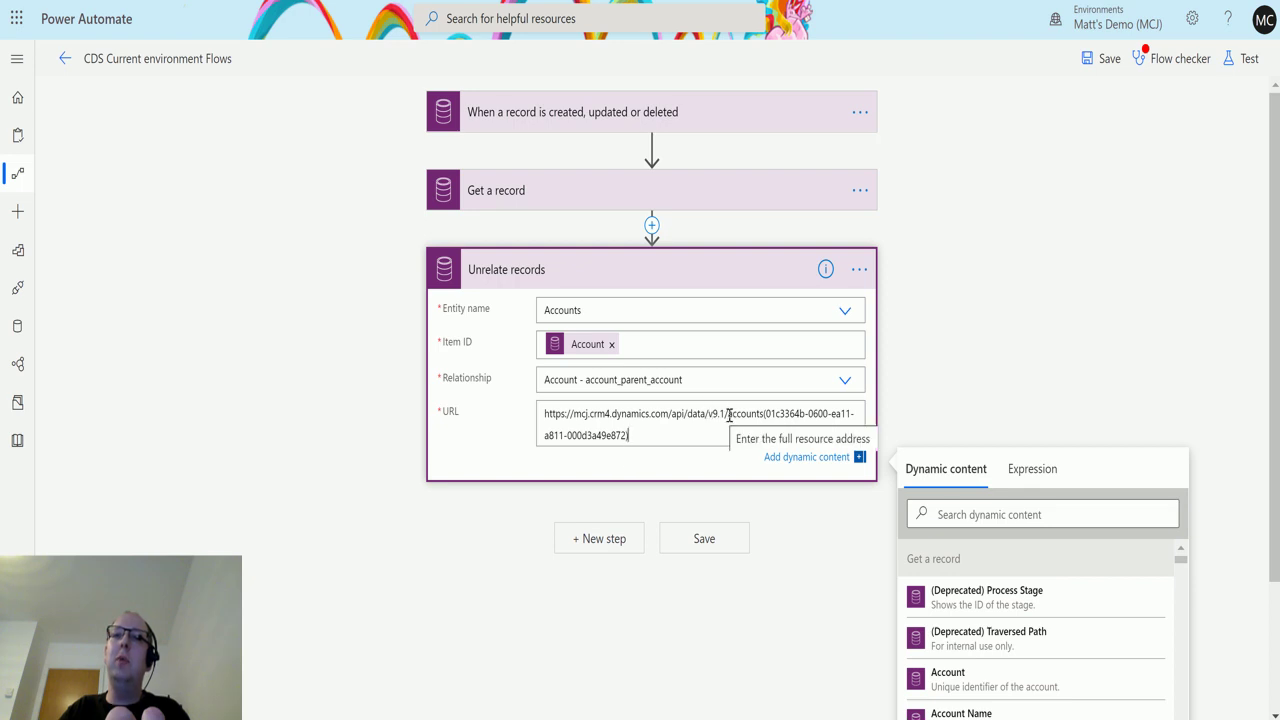
{"action": "left_click", "coordinate": [720, 414]}
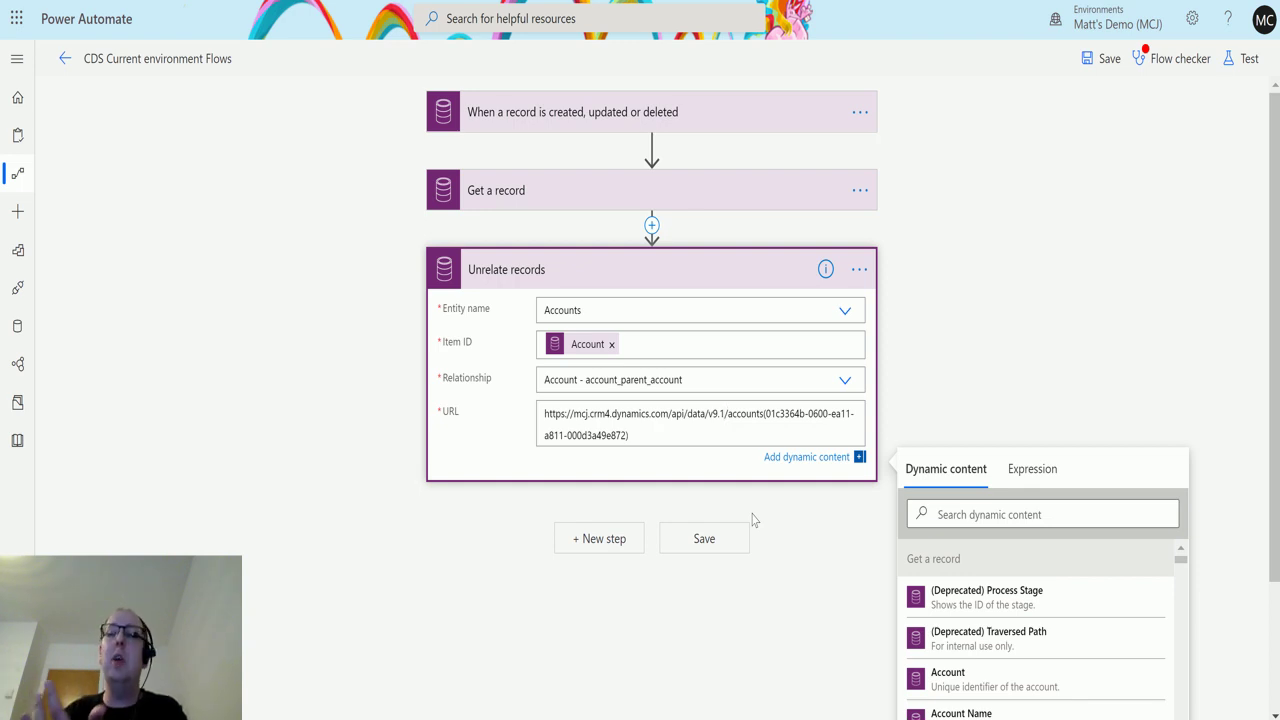
{"action": "key", "text": "BackSpace"}
{"action": "type", "text": "0"}
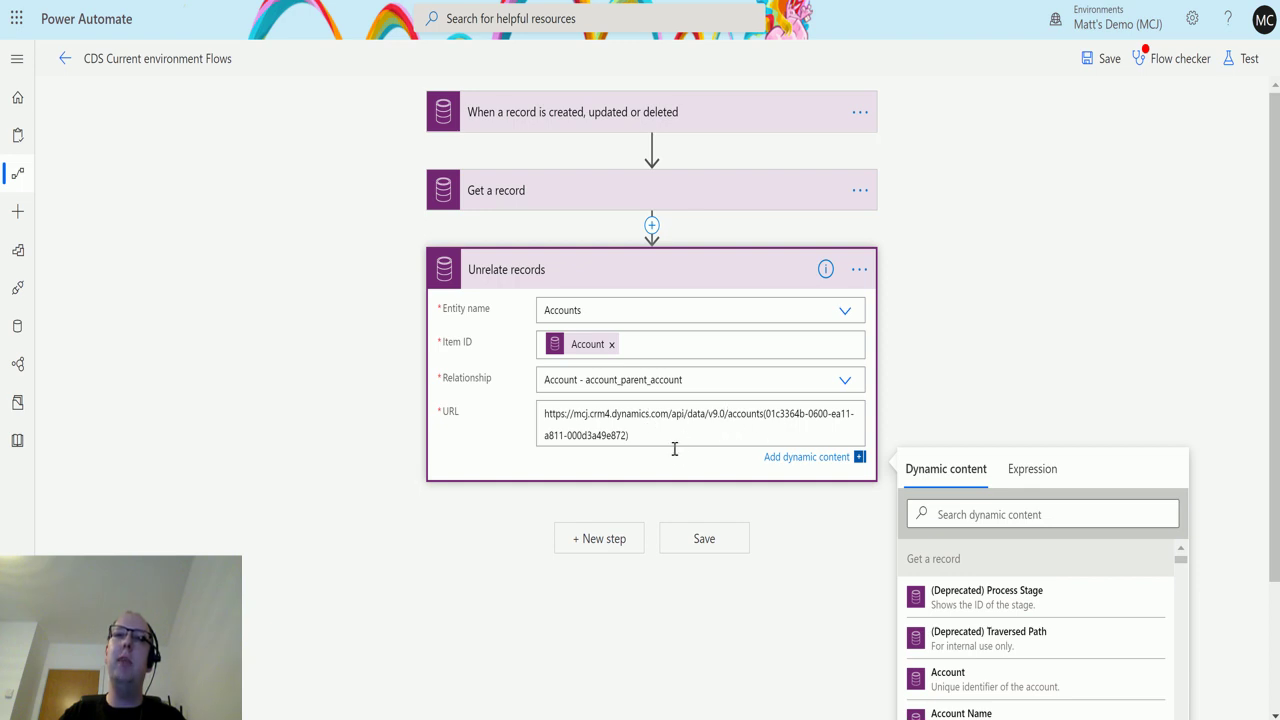
{"action": "left_click", "coordinate": [600, 336]}
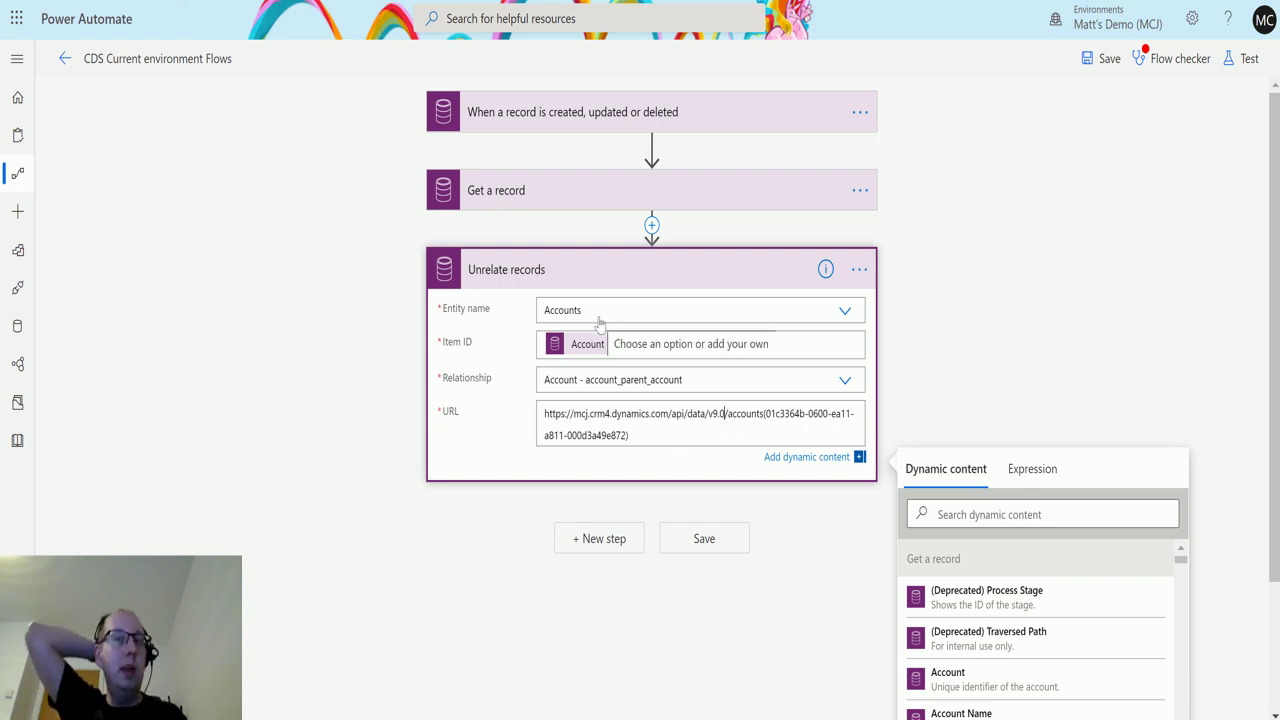
{"action": "left_click", "coordinate": [599, 362]}
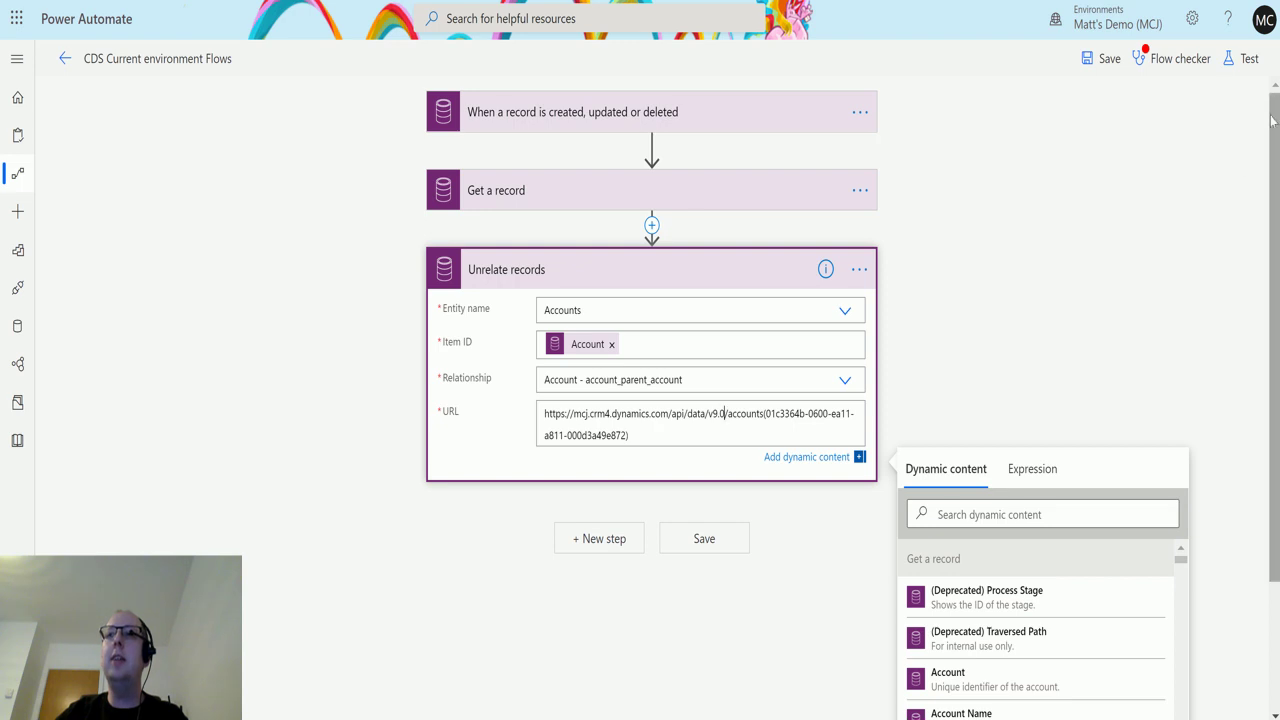
- Save the flow and start a test in which the trigger action is performed manually
{"action": "left_click", "coordinate": [1249, 60]}
{"action": "left_click", "coordinate": [1130, 104]}
{"action": "left_click", "coordinate": [1098, 190]}
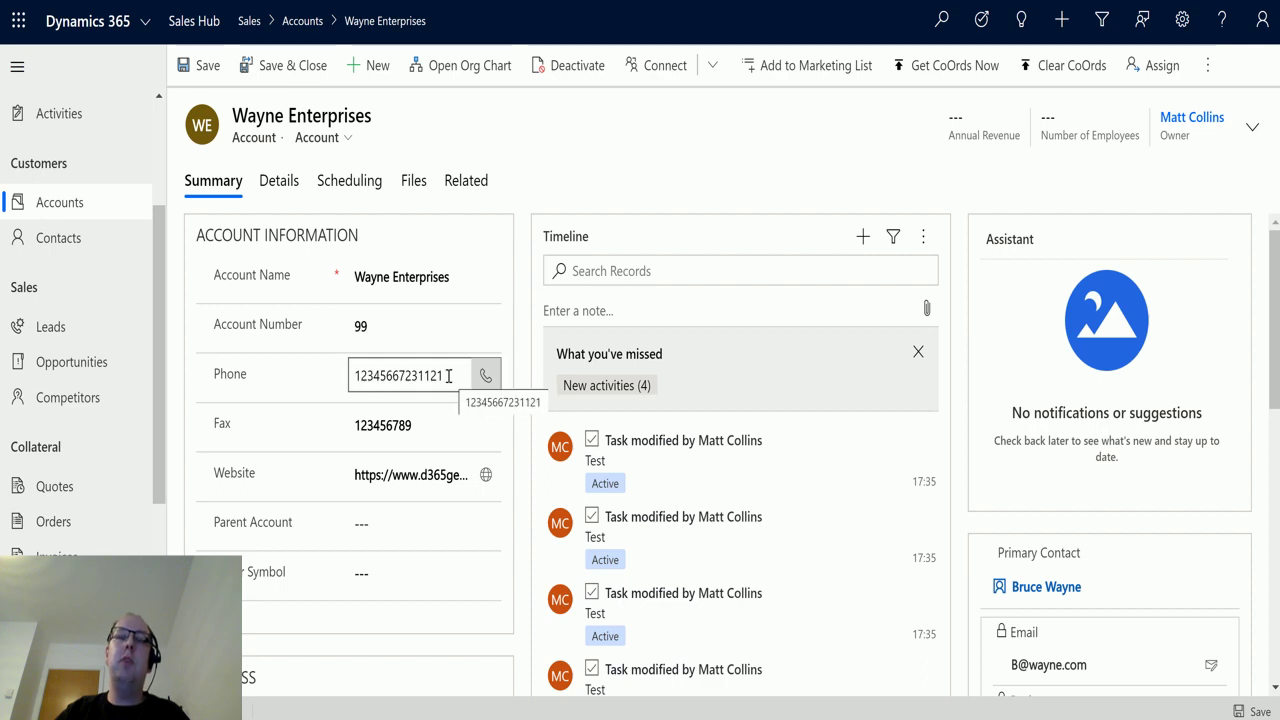
- In Dynamics 365, shorten the Wayne Enterprises account's phone number to its first three digits and save the record to trigger the flow
{"action": "left_click", "coordinate": [448, 375]}
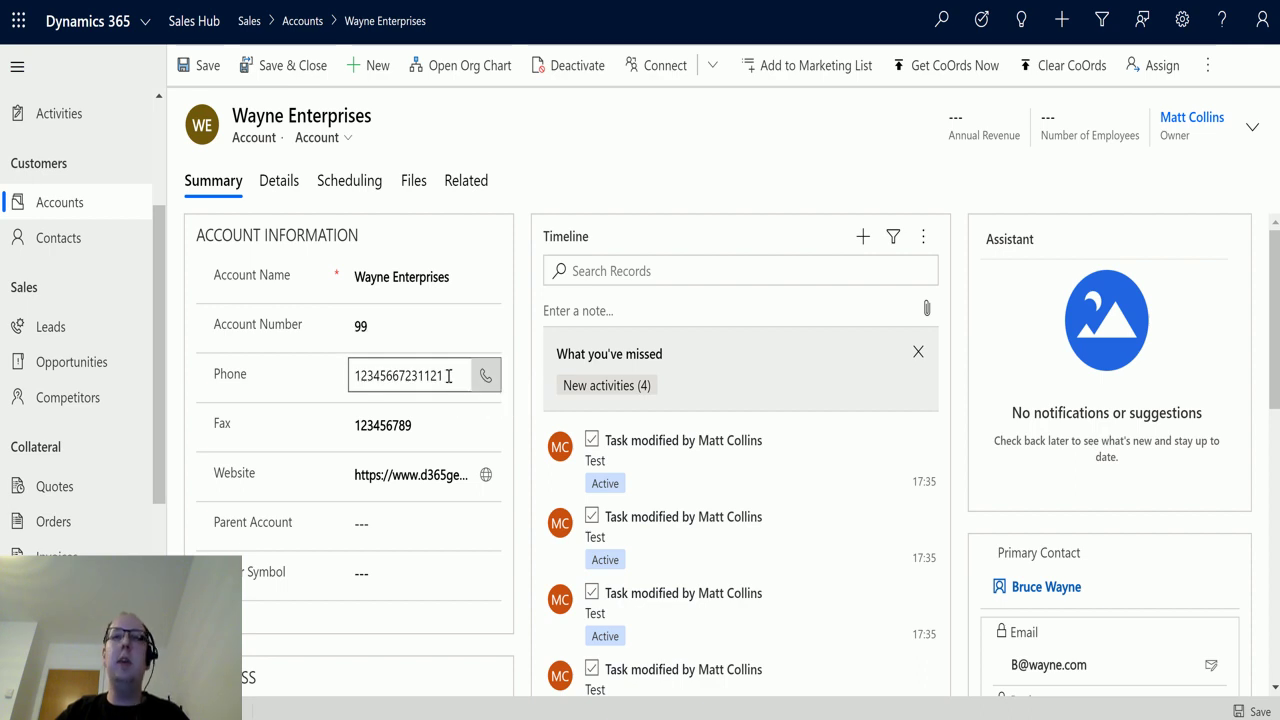
{"action": "key", "text": "BackSpace"}
{"action": "key", "text": "BackSpace"}
{"action": "key", "text": "BackSpace"}
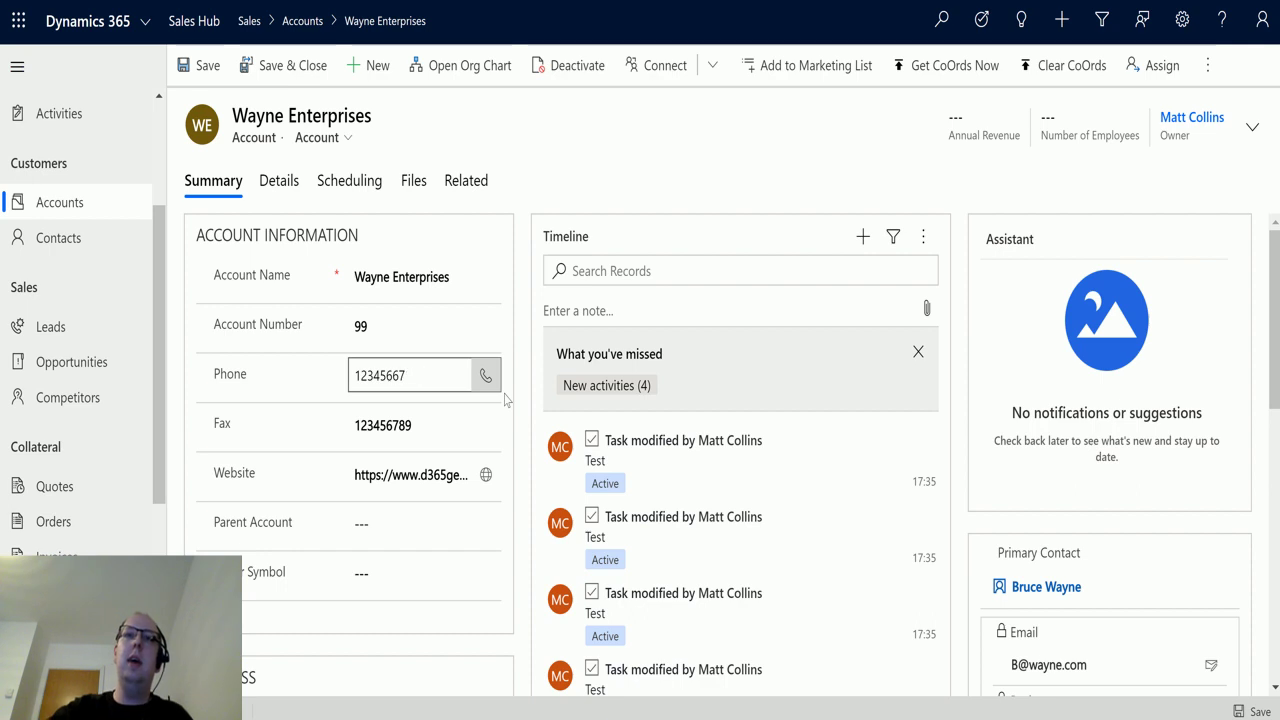
{"action": "key", "text": "BackSpace"}
{"action": "key", "text": "BackSpace"}
{"action": "key", "text": "BackSpace"}
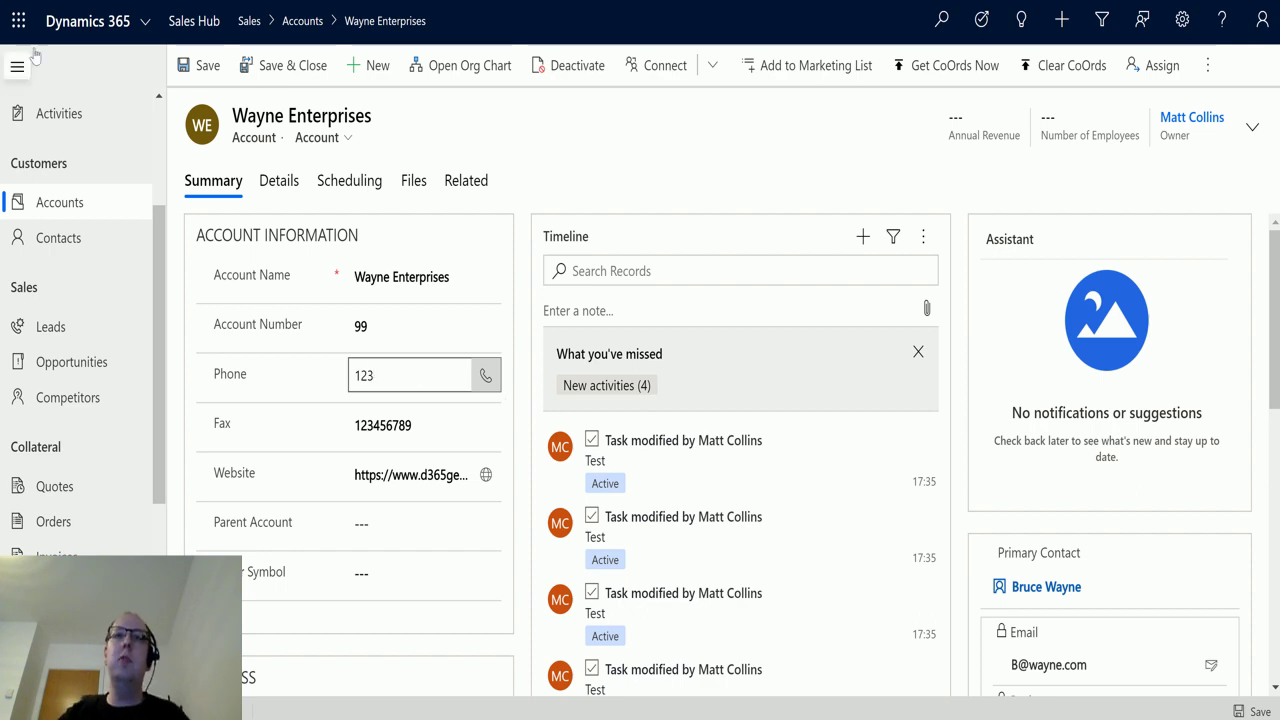
{"action": "left_click", "coordinate": [205, 68]}
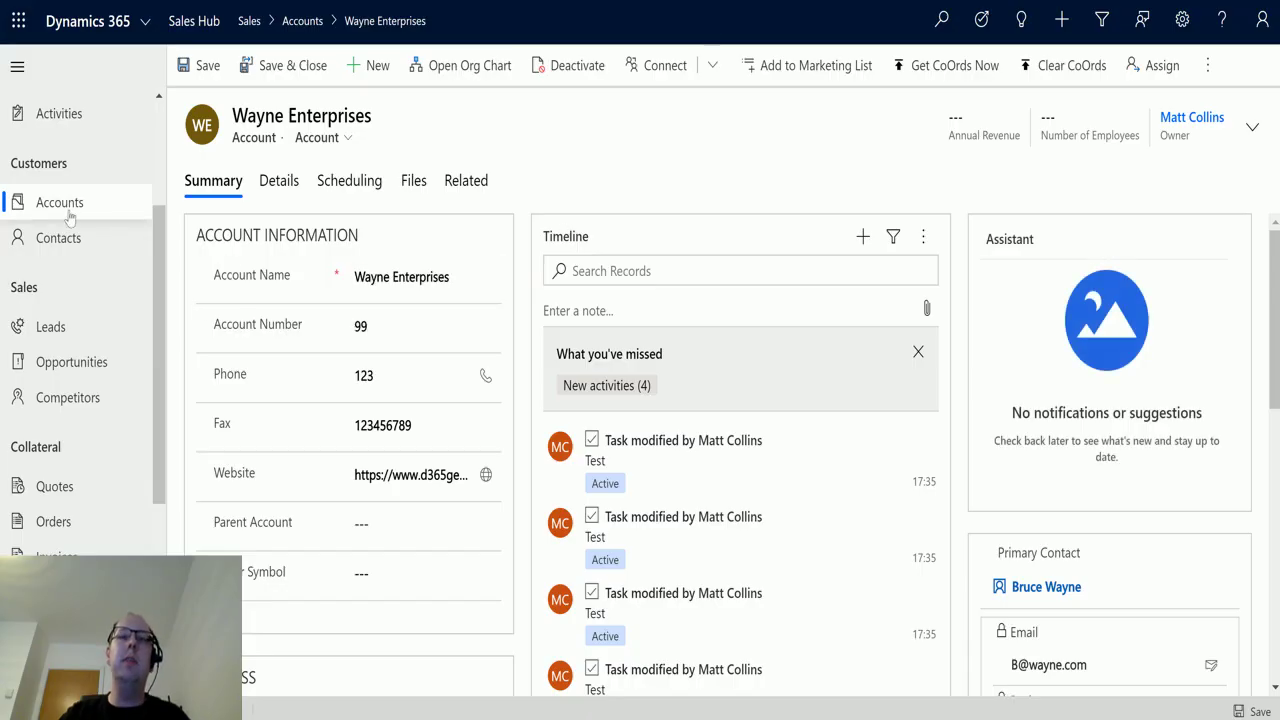
- Return to the accounts list, open the Acme Inc account and check its Parent Account field
{"action": "key", "text": "alt+Left"}
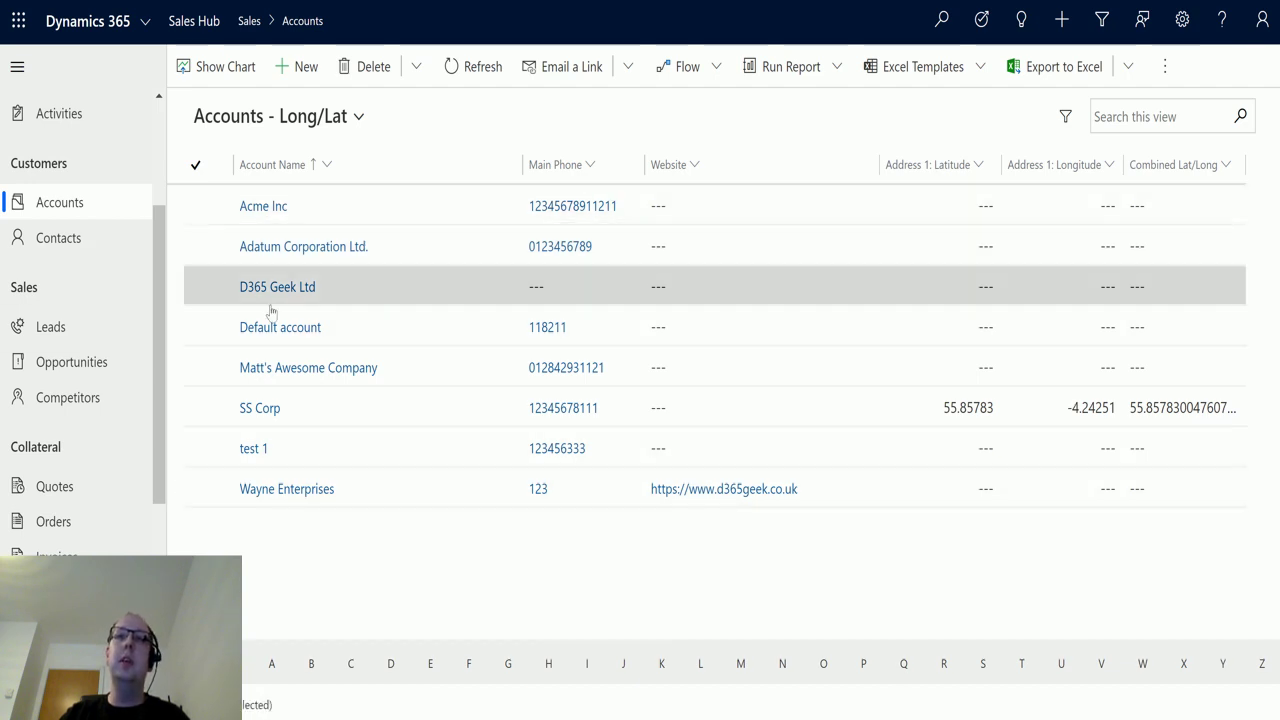
{"action": "left_click", "coordinate": [272, 216]}
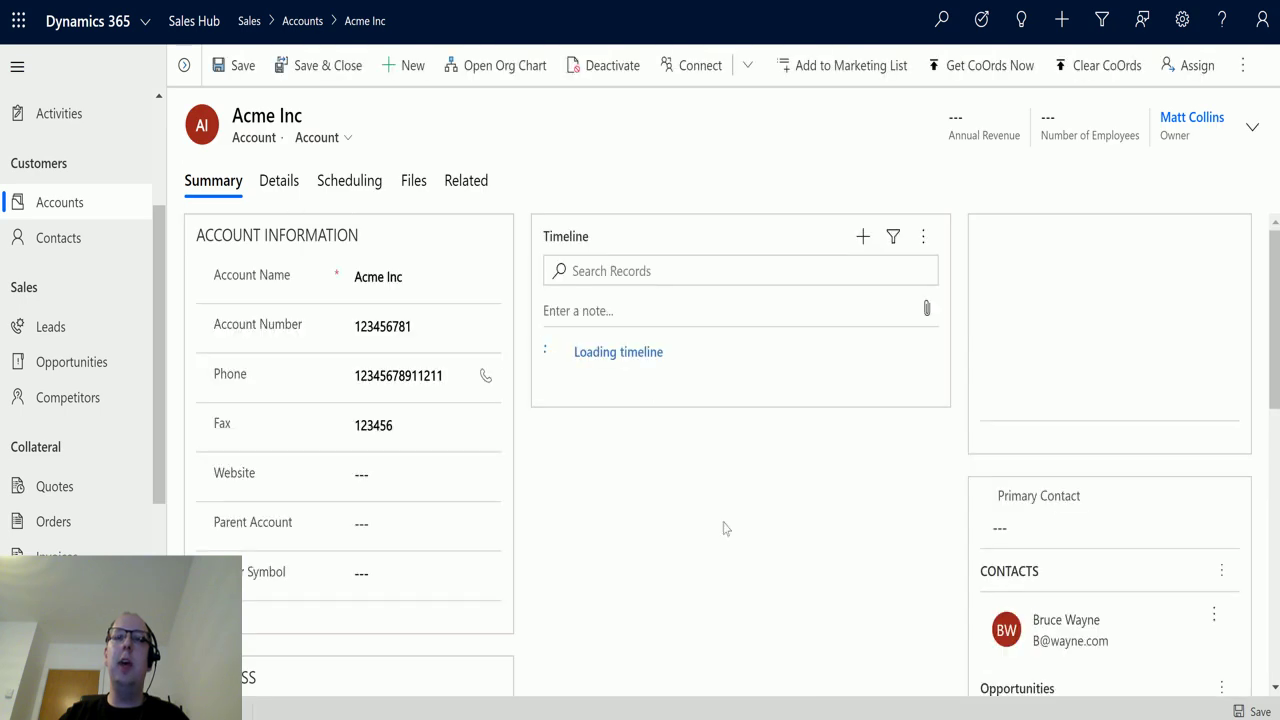
{"action": "scroll", "coordinate": [720, 530], "scroll_direction": "down", "scroll_amount": 2}
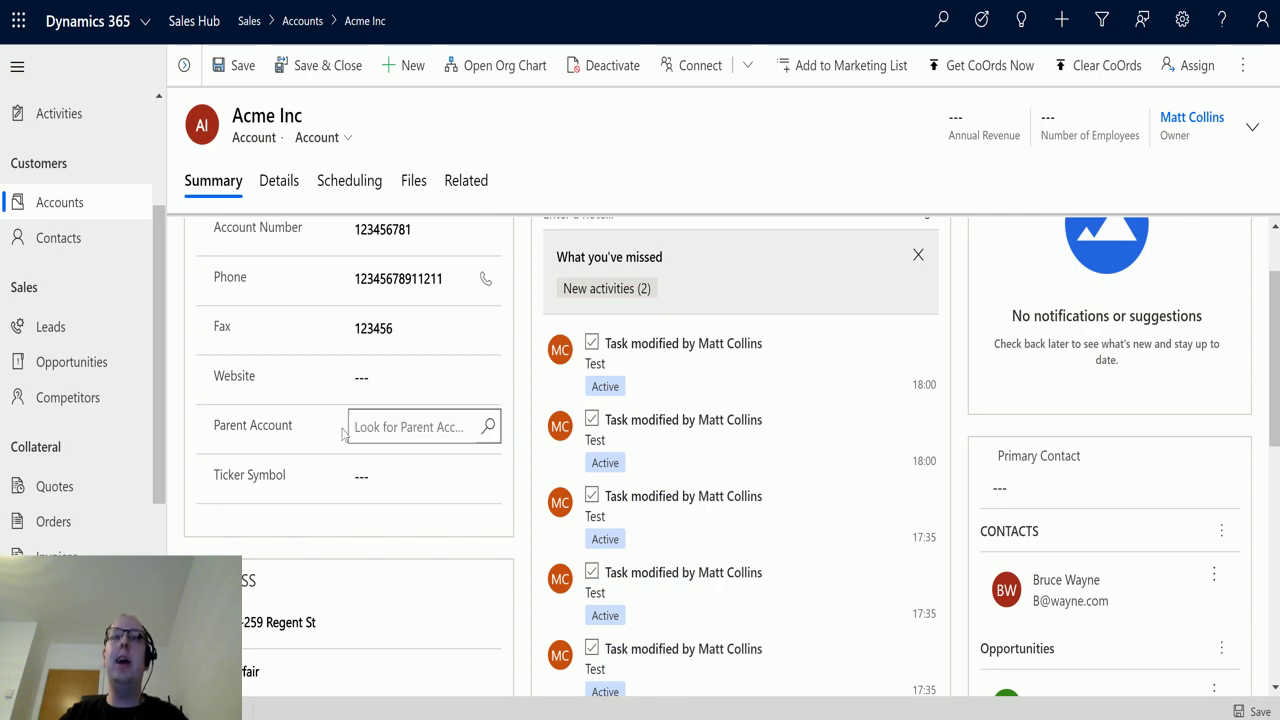
{"action": "scroll", "coordinate": [505, 465], "scroll_direction": "up", "scroll_amount": 1}
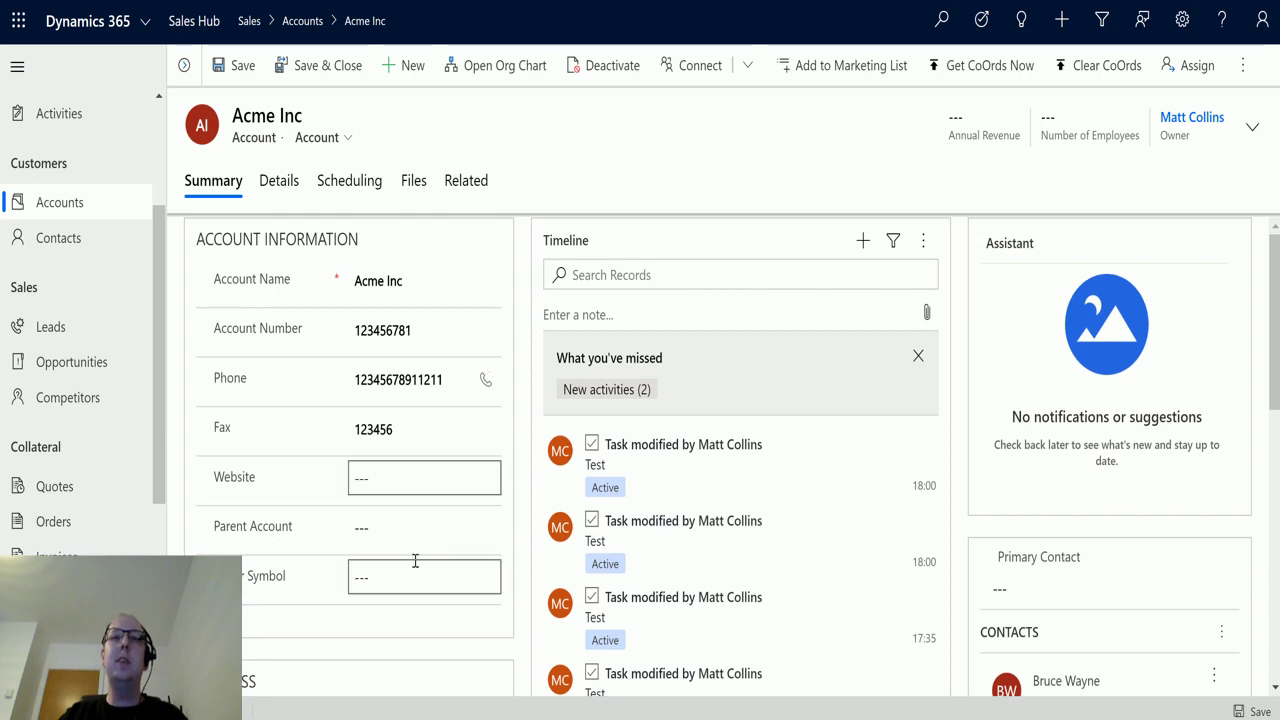